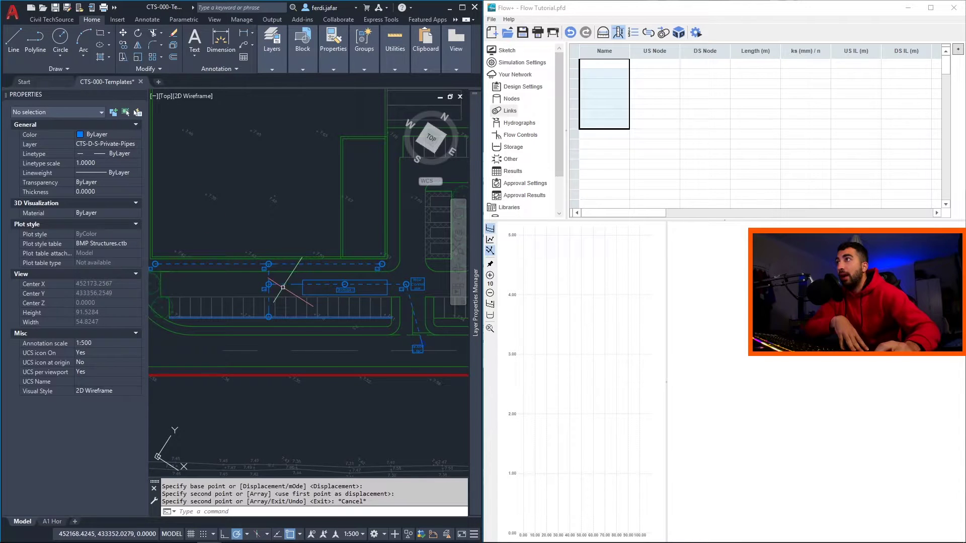
# - Open the Nodes table and add node S1 with a 0.030 ha area and 5.00 min entry time
pyautogui.click(655, 84)
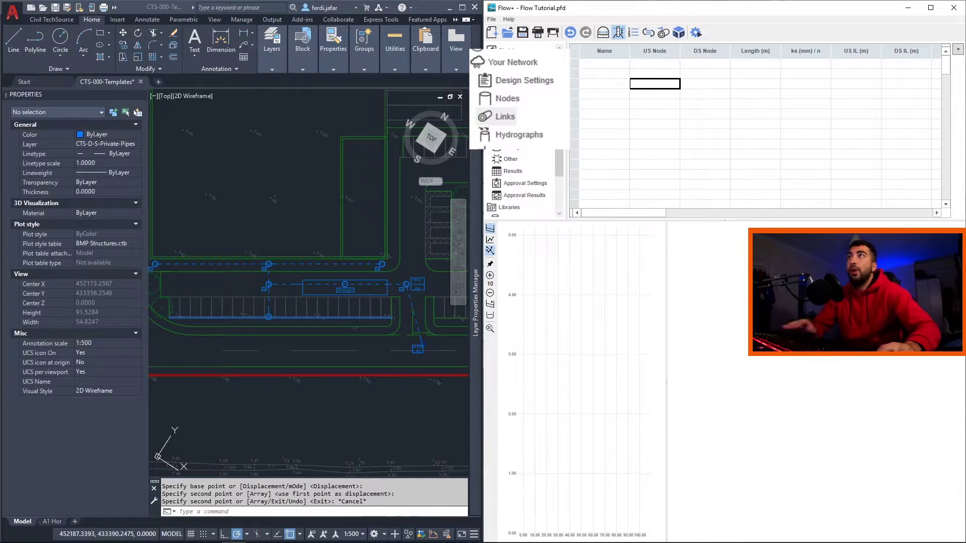
pyautogui.click(514, 99)
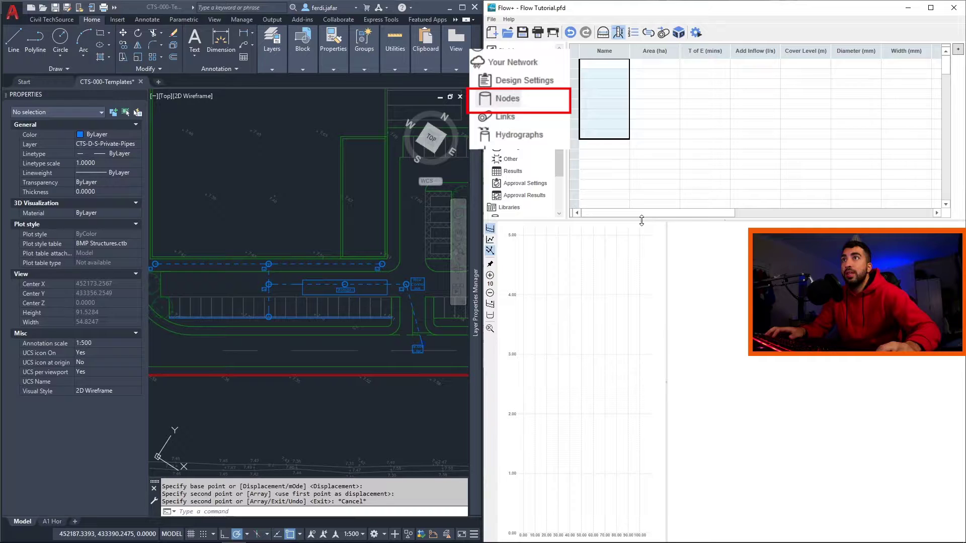
pyautogui.moveTo(642, 221); pyautogui.dragTo(642, 296)
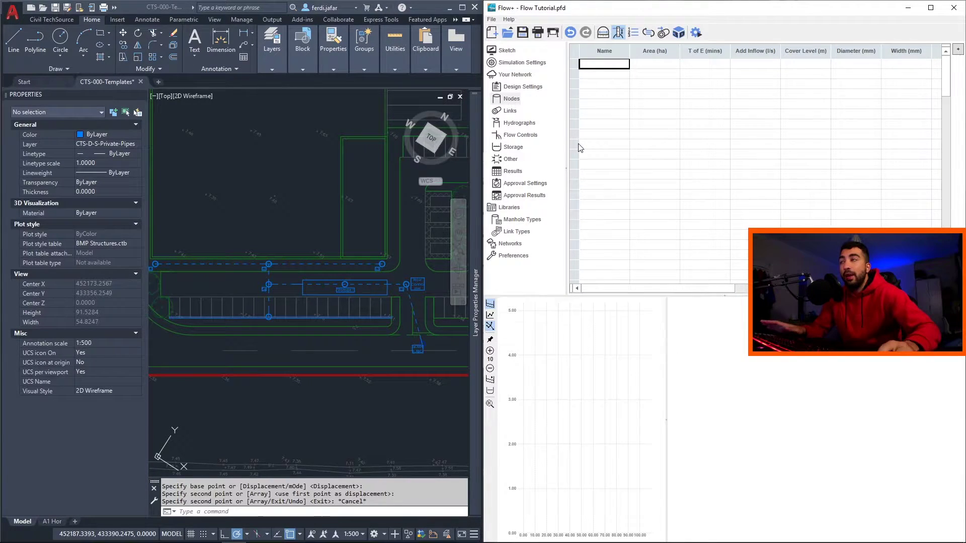
pyautogui.scroll(2, 216, 243)
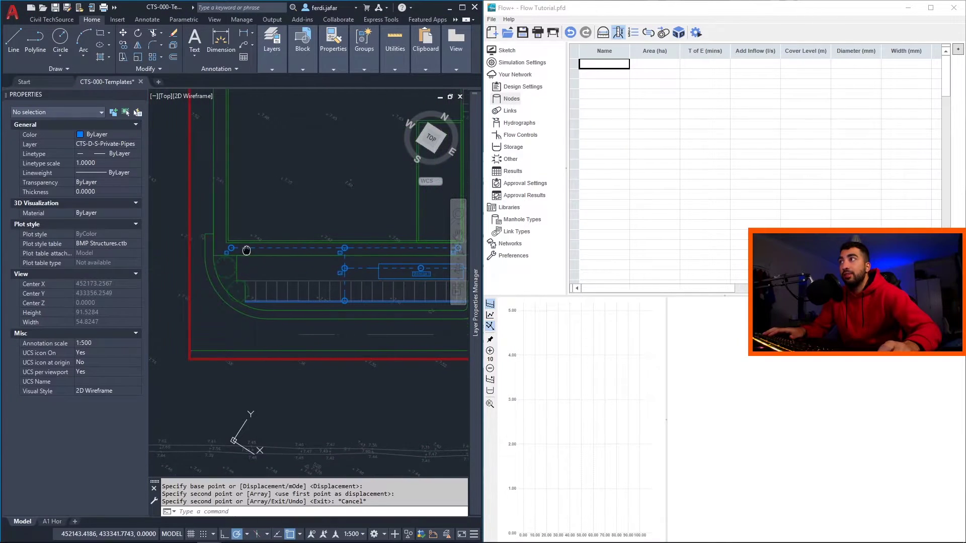
pyautogui.click(607, 68)
pyautogui.write('S1')
pyautogui.press('Tab')
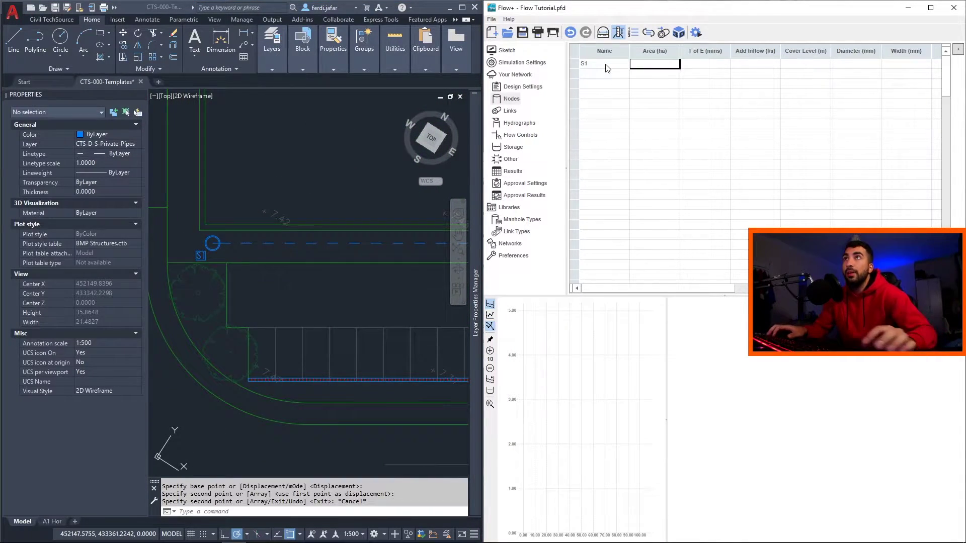
pyautogui.write('0.030')
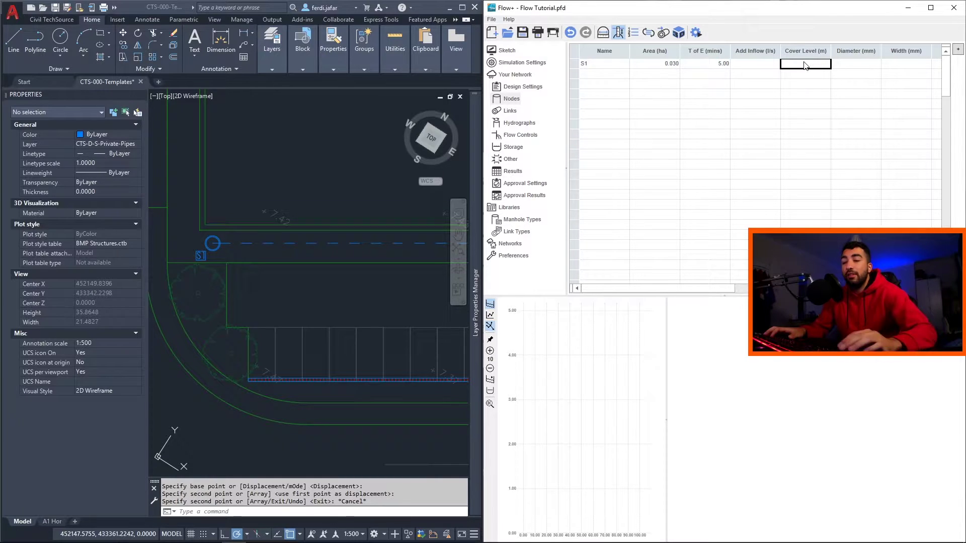
# - Give node S1 a 7.500 m cover level and 1200 mm diameter
pyautogui.scroll(-4, 243, 206)
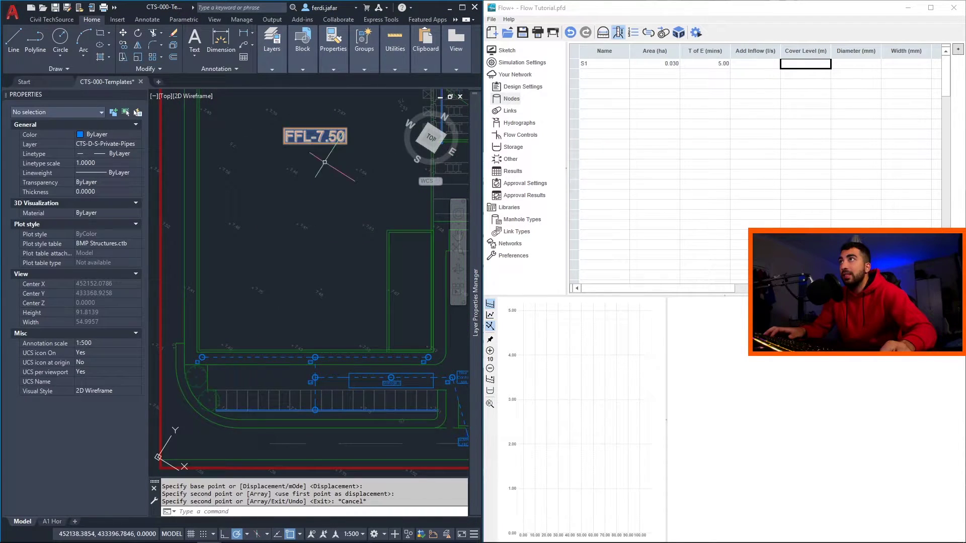
pyautogui.moveTo(375, 267); pyautogui.dragTo(335, 208, button='middle')
pyautogui.scroll(6, 237, 287)
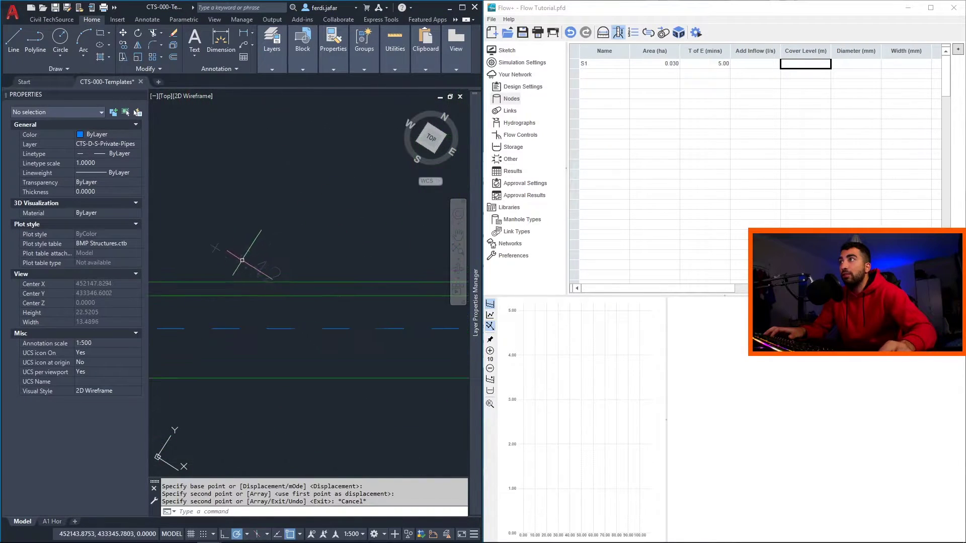
pyautogui.click(802, 64)
pyautogui.write('7.5')
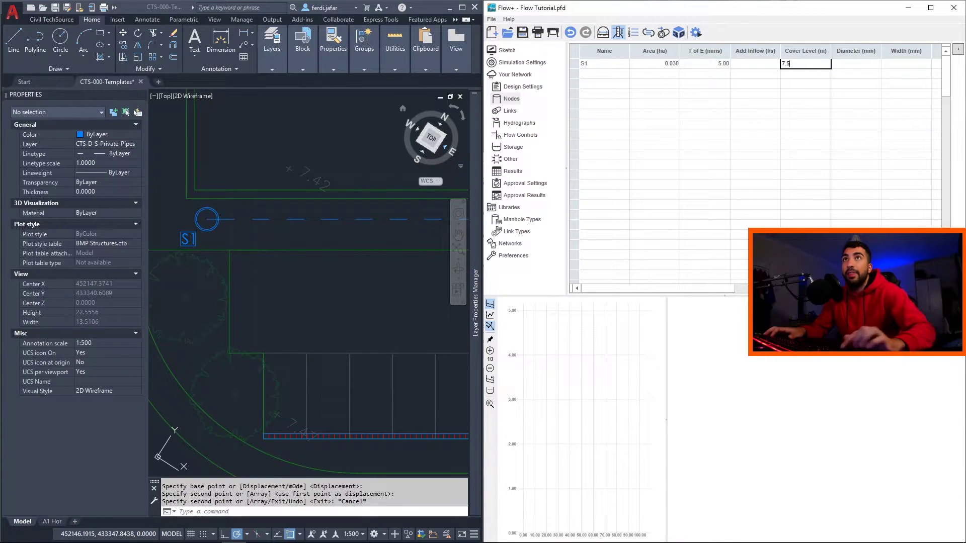
pyautogui.press('Tab')
pyautogui.write('1200')
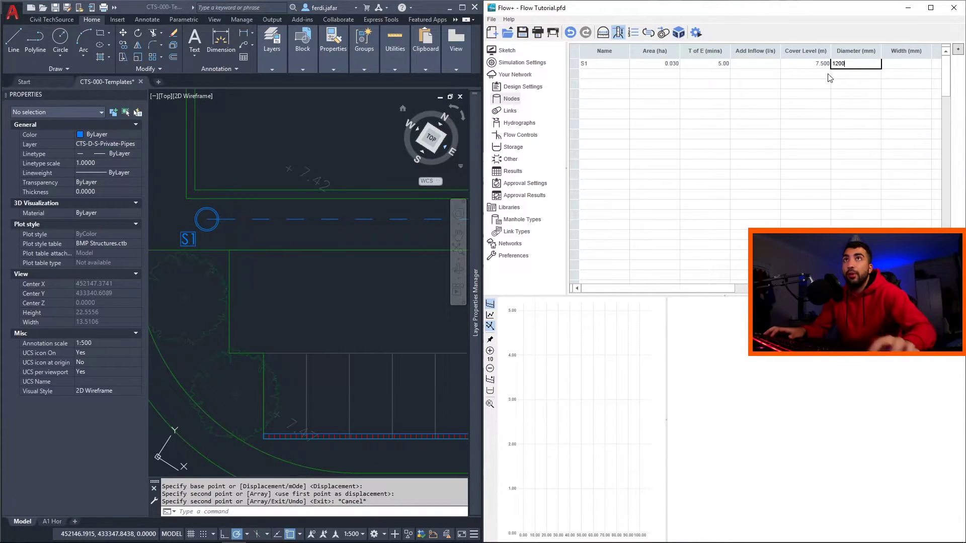
pyautogui.moveTo(694, 285); pyautogui.dragTo(769, 286)
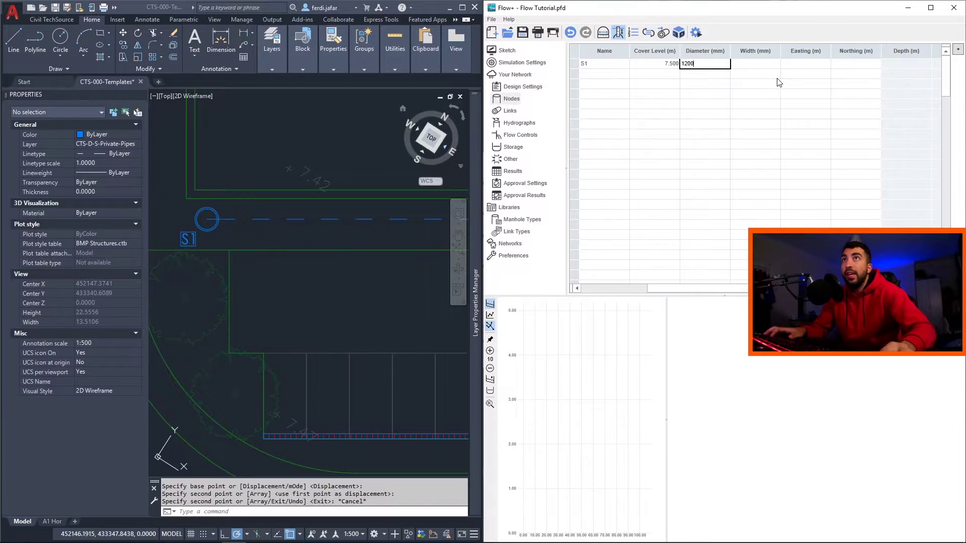
pyautogui.click(280, 173)
# - Copy manhole S1's AutoCAD position into Flow+ as Easting 452140.400 and Northing 433340.558
pyautogui.press('Escape')
pyautogui.click(210, 207)
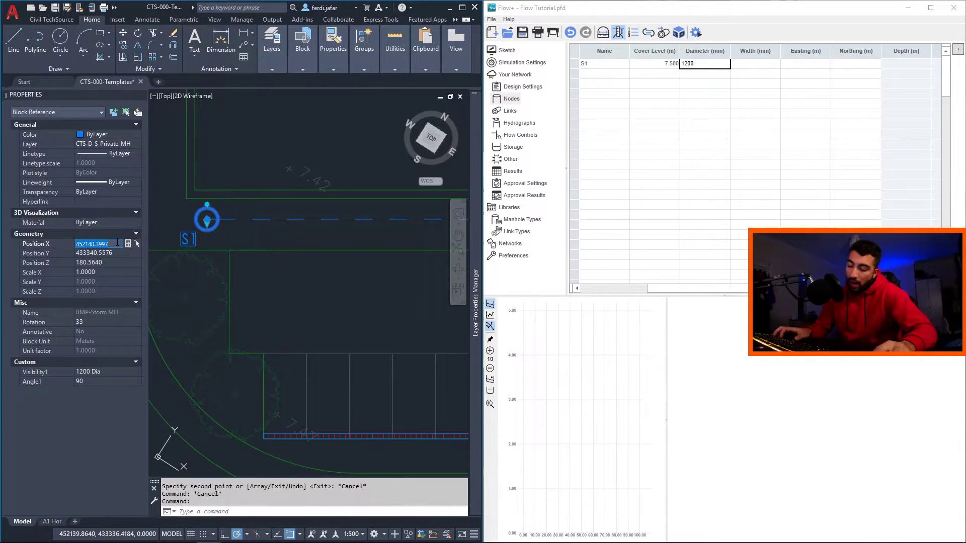
pyautogui.click(801, 64)
pyautogui.write('452140.400')
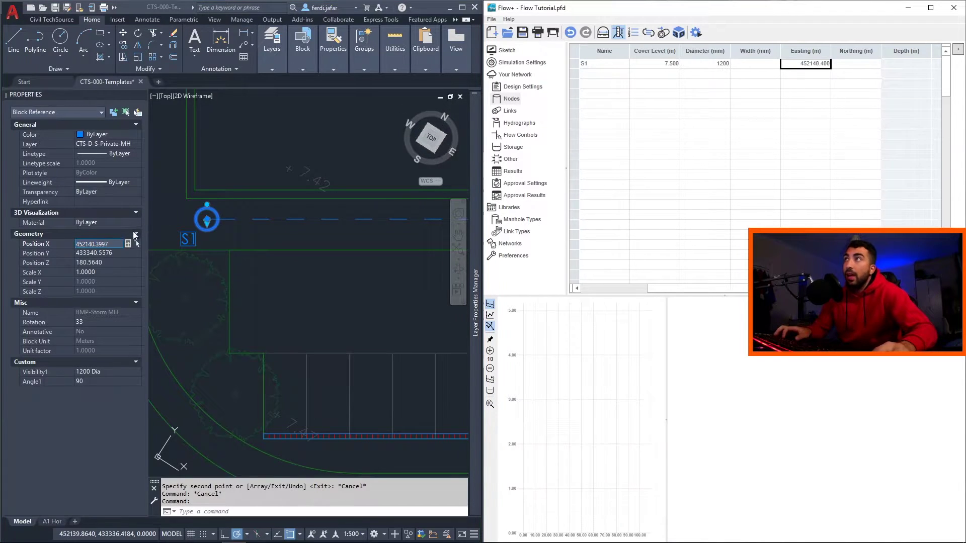
pyautogui.click(115, 253)
pyautogui.hotkey('ctrl', 'c')
pyautogui.hotkey('alt', 'Tab')
pyautogui.hotkey('ctrl', 'v')
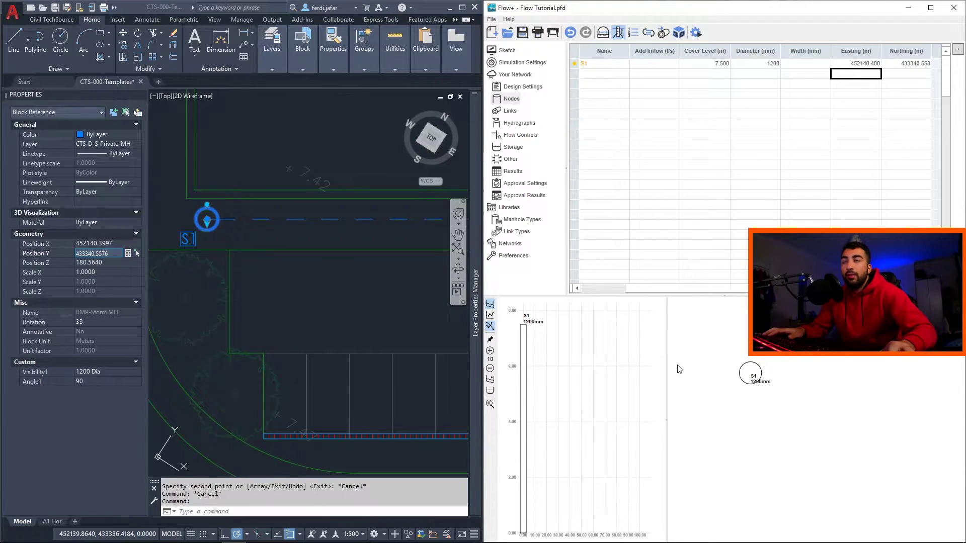
# - Toggle the longsection display off and on, and add node S2 with 7.500 m cover and 1200 mm diameter
pyautogui.click(493, 326)
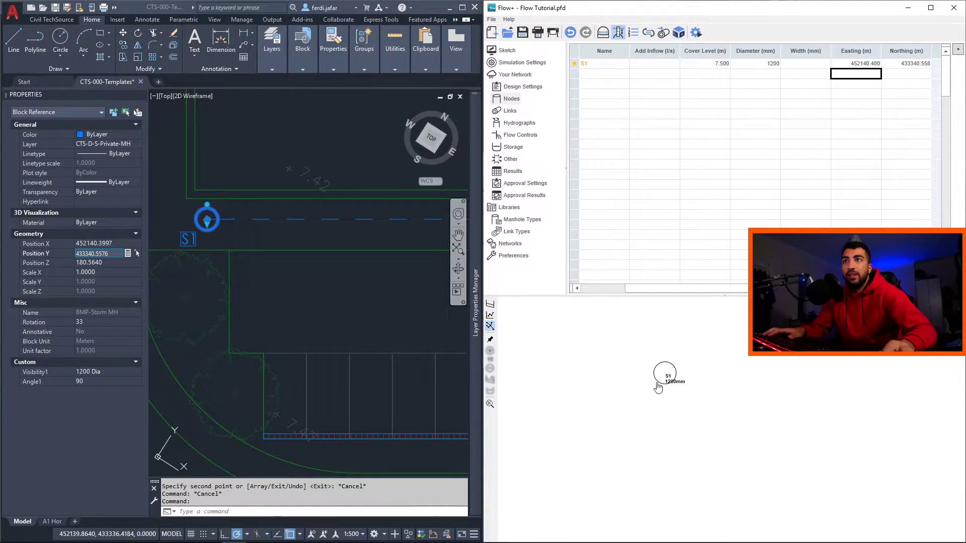
pyautogui.click(491, 306)
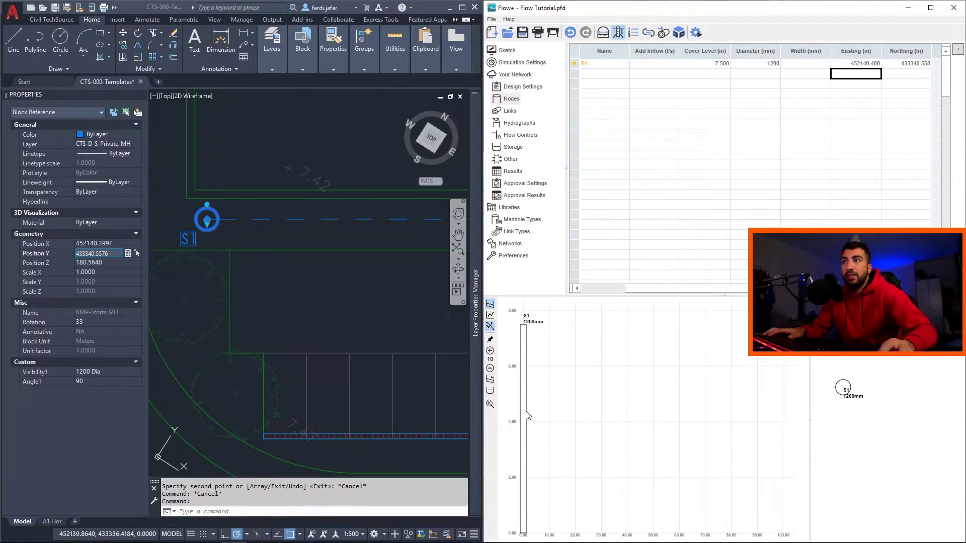
pyautogui.scroll(-3, 281, 222)
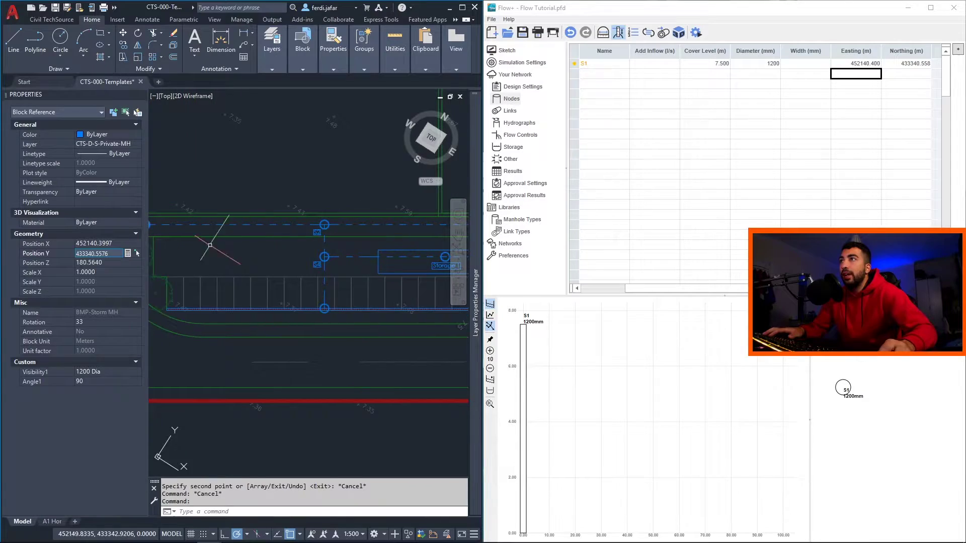
pyautogui.scroll(3, 292, 236)
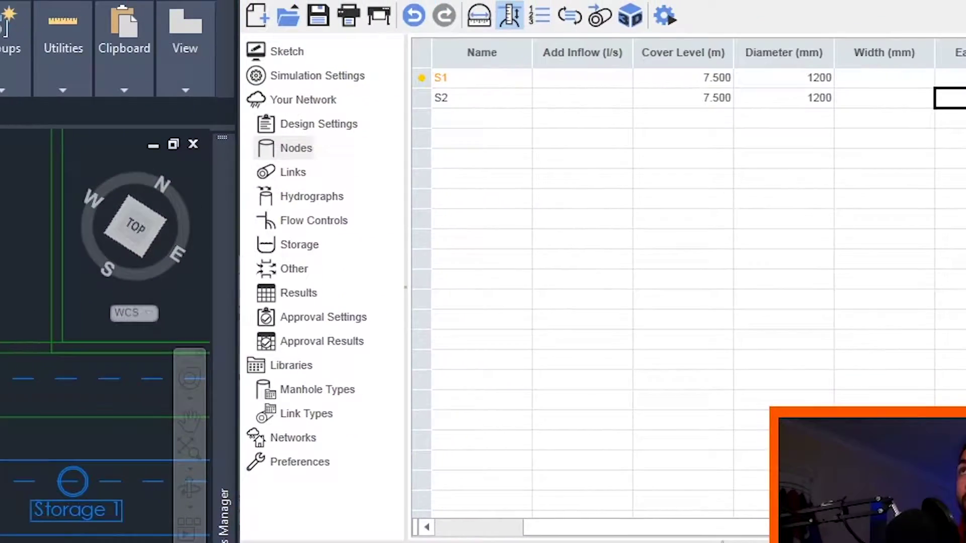
# - Add nodes S3, S4, Flow Control and Outfall with 0.03 ha areas, 7.500 m cover, and a 1500 mm Outfall
pyautogui.click(347, 146)
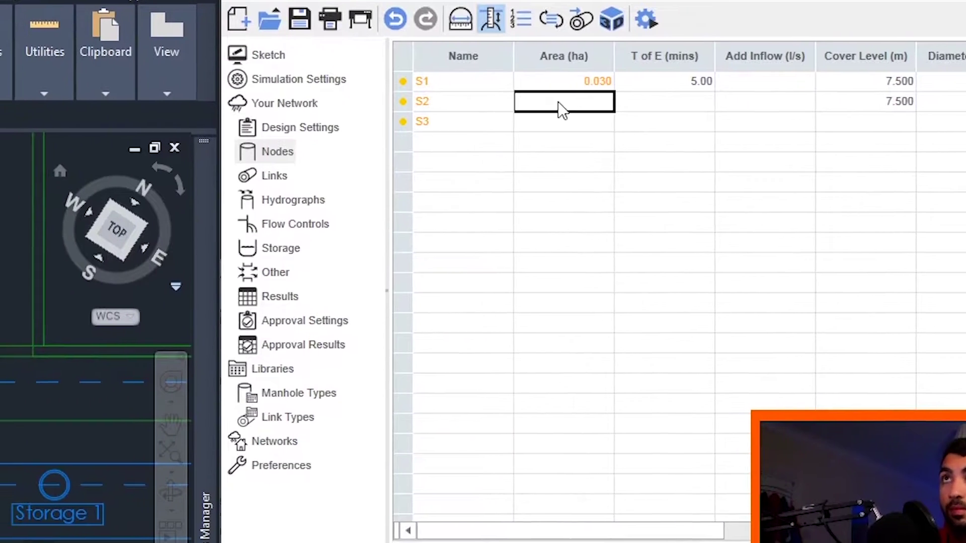
pyautogui.write('0.03')
pyautogui.press('Return')
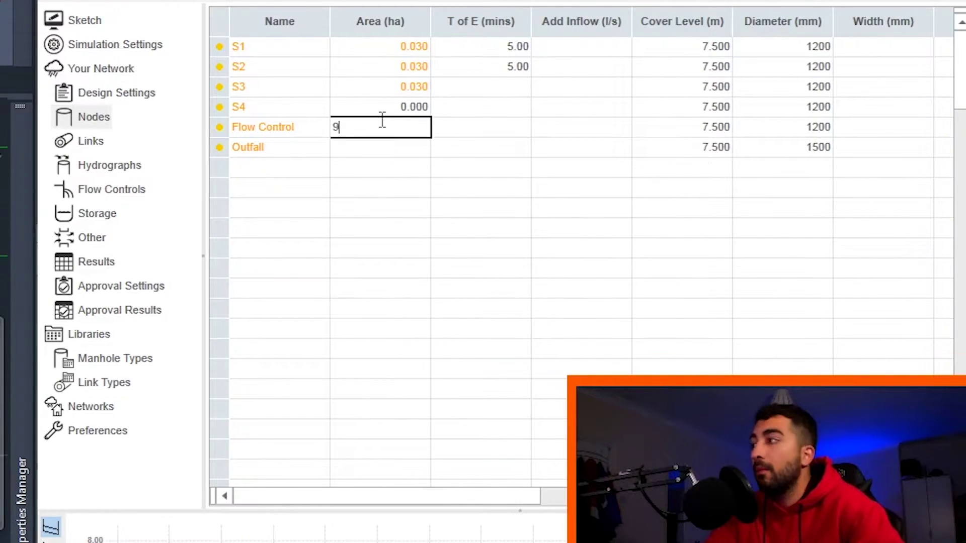
pyautogui.press('BackSpace')
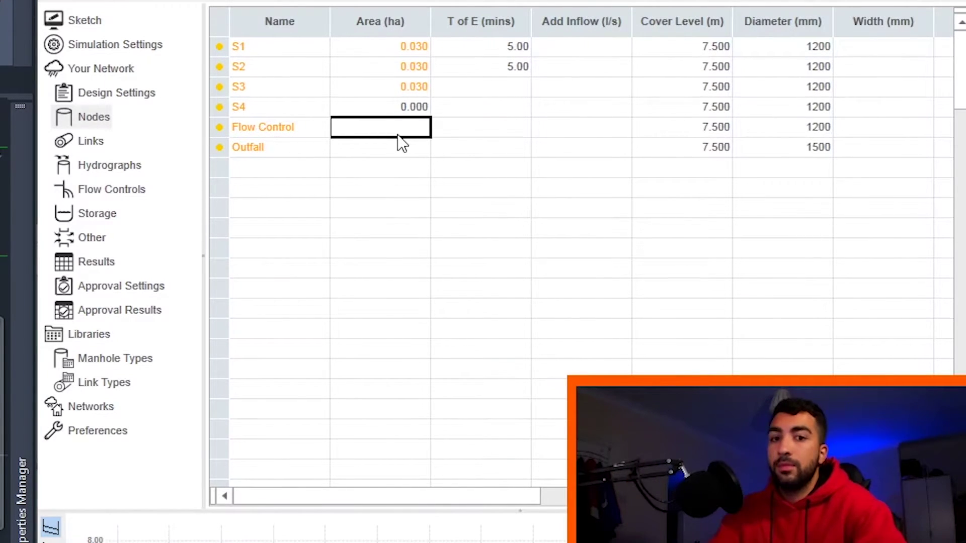
# - Pan and zoom the Flow+ plan view to spread out S2, S4 and Outfall
pyautogui.click(481, 187)
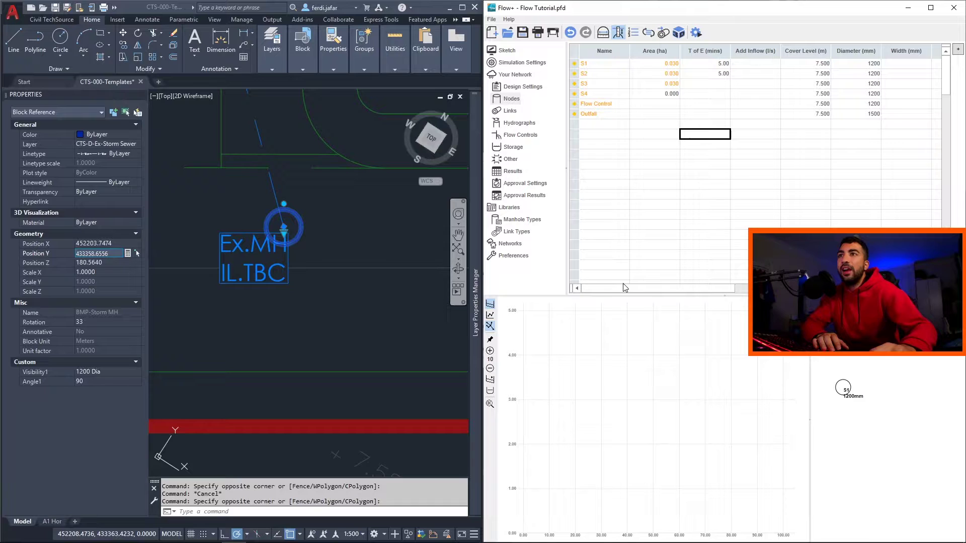
pyautogui.moveTo(623, 291)
pyautogui.mouseDown()
pyautogui.moveTo(724, 290)
pyautogui.moveTo(609, 295)
pyautogui.mouseUp()
pyautogui.click(789, 383)
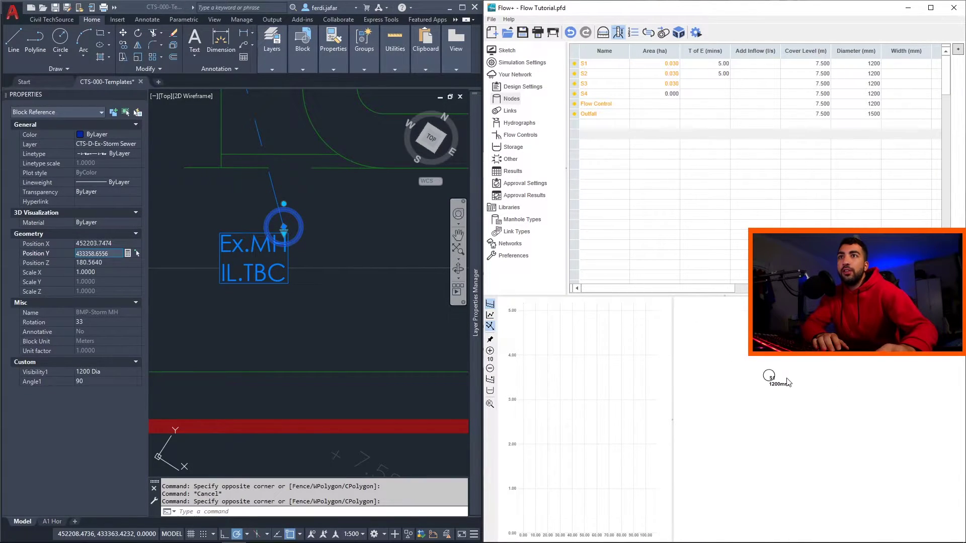
pyautogui.moveTo(891, 360); pyautogui.dragTo(822, 394)
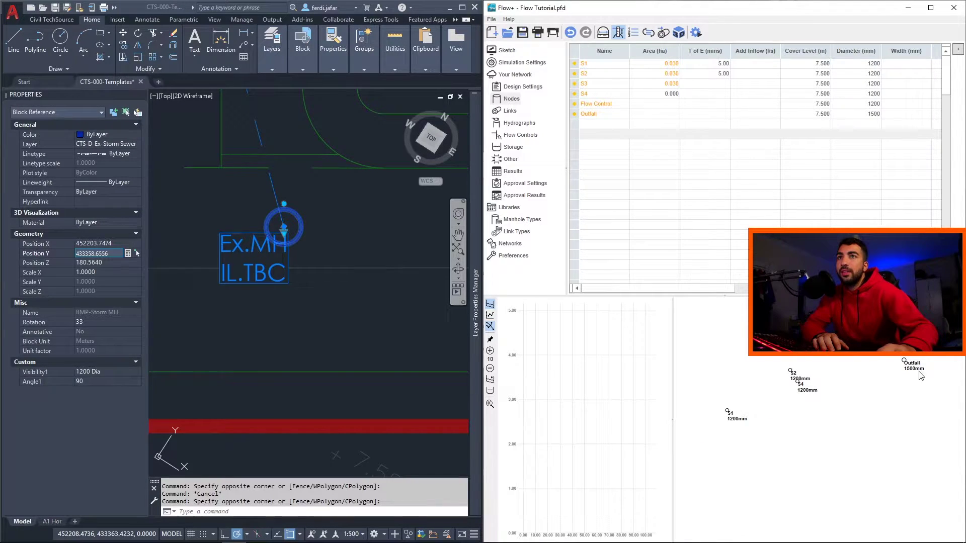
pyautogui.scroll(-7, 325, 296)
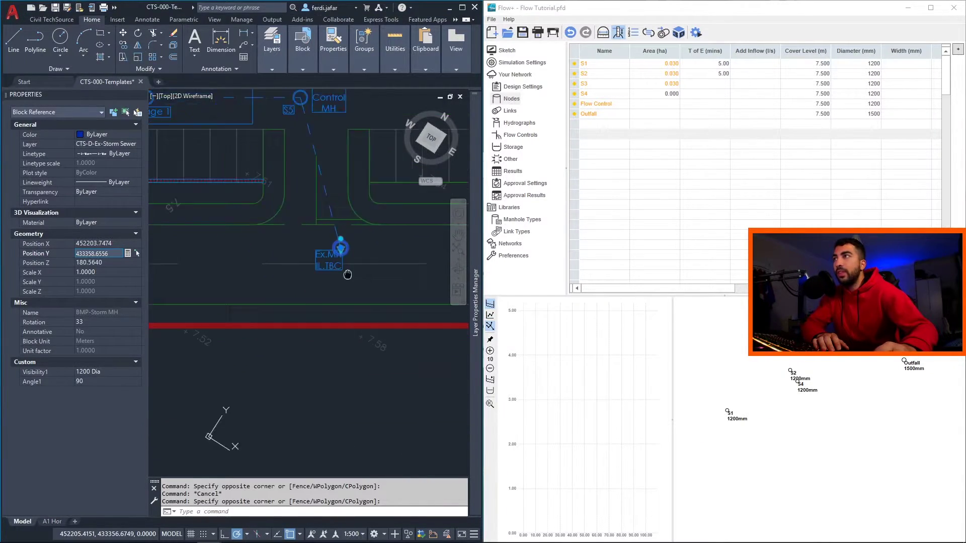
pyautogui.scroll(5, 253, 204)
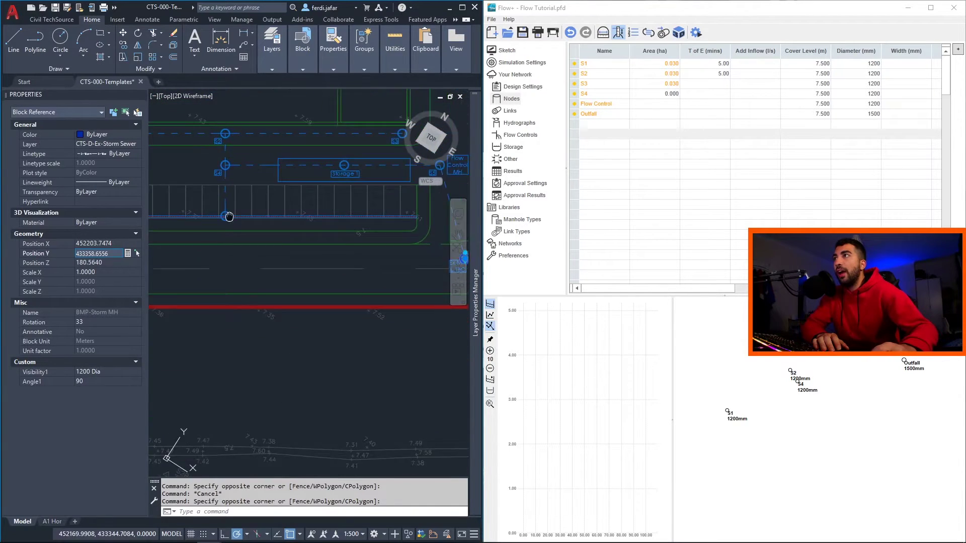
pyautogui.scroll(3, 273, 240)
# - Clear the AutoCAD selection and zoom the drawing in on manhole S4
pyautogui.press('Escape')
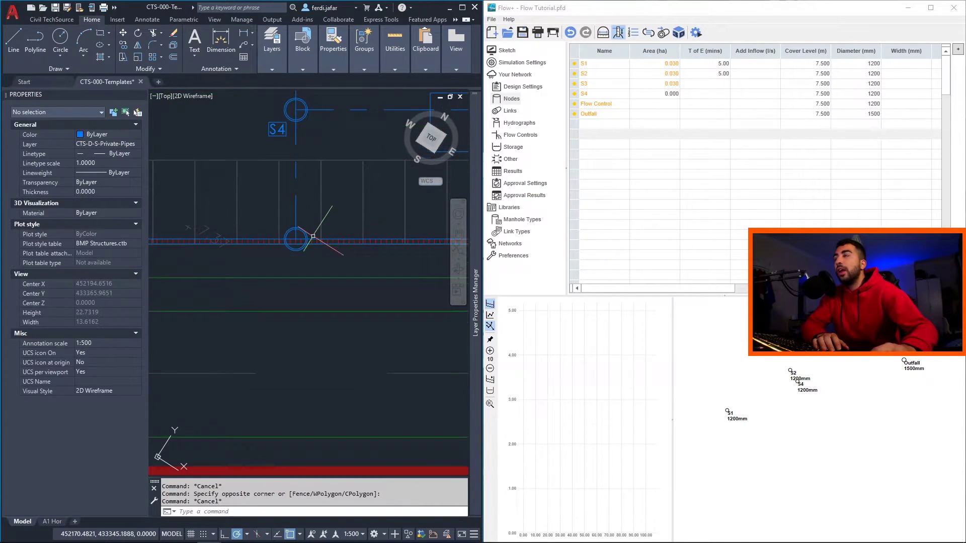
pyautogui.moveTo(279, 242)
pyautogui.mouseDown(button='middle')
pyautogui.moveTo(285, 287)
pyautogui.moveTo(277, 299)
pyautogui.mouseUp(button='middle')
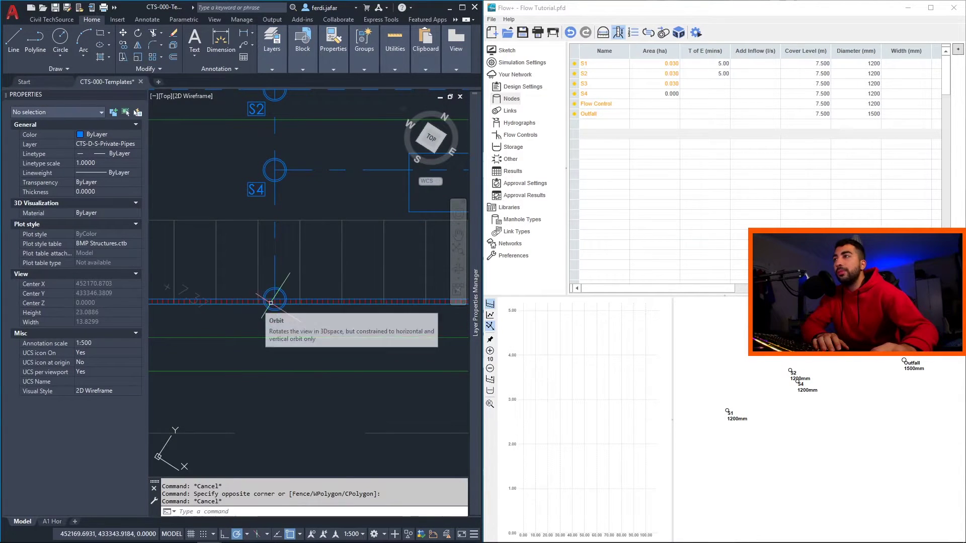
pyautogui.scroll(-4, 332, 276)
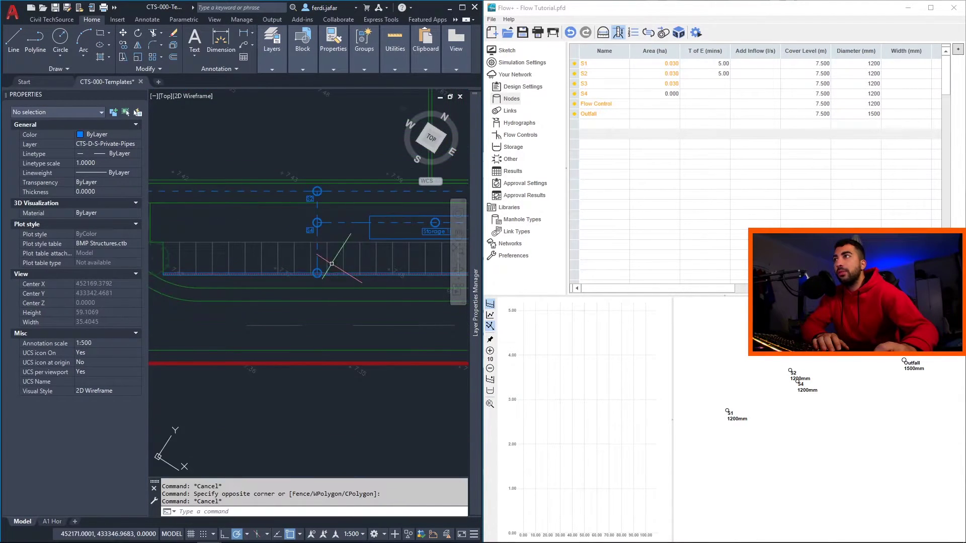
pyautogui.scroll(2, 313, 286)
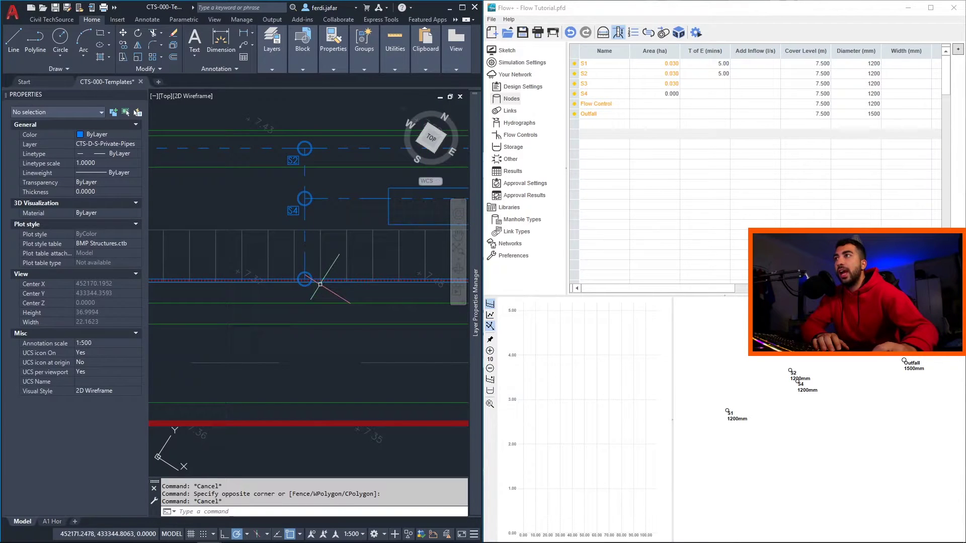
pyautogui.scroll(-2, 246, 279)
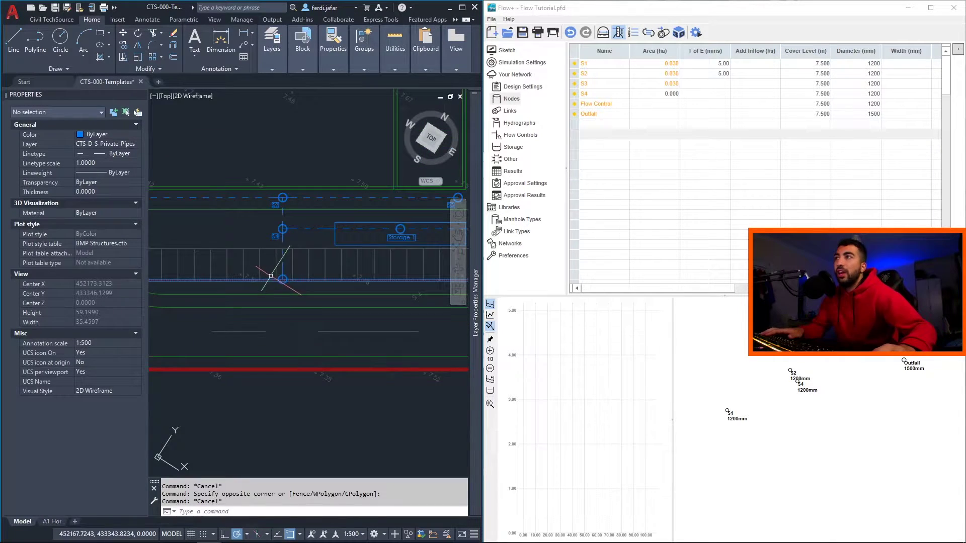
pyautogui.scroll(4, 292, 284)
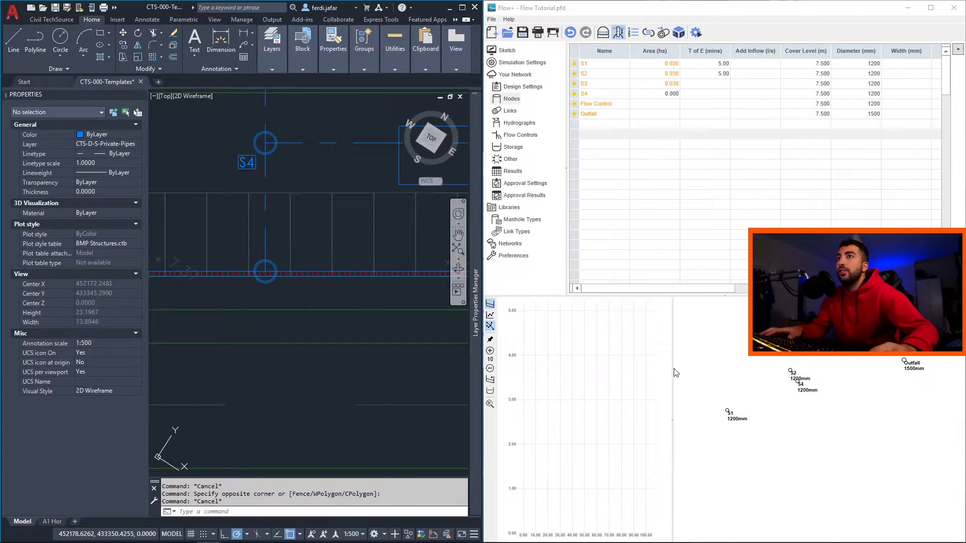
pyautogui.scroll(1, 805, 393)
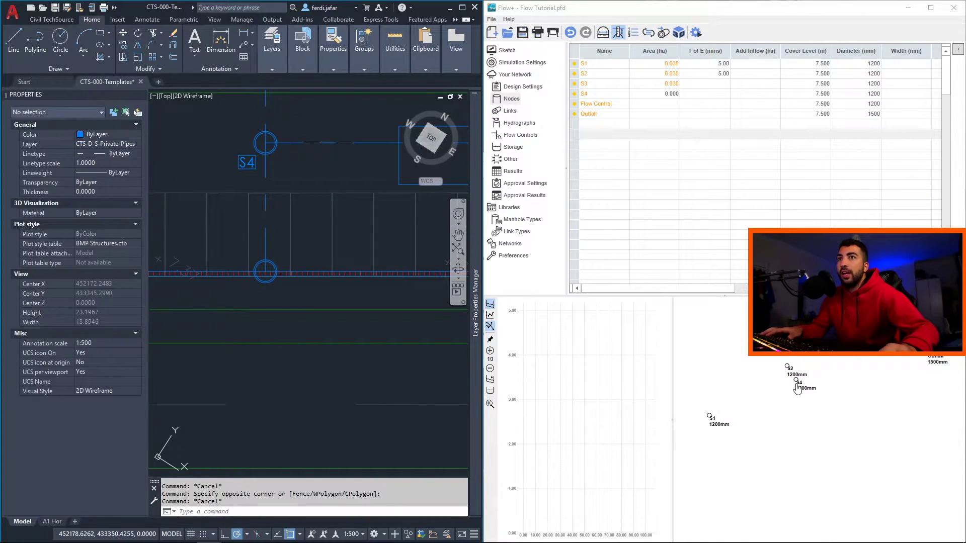
# - Insert a Channel node above S4 with area 0.030, T of E 5.00, cover 7.500 and diameter 1200
pyautogui.click(595, 96)
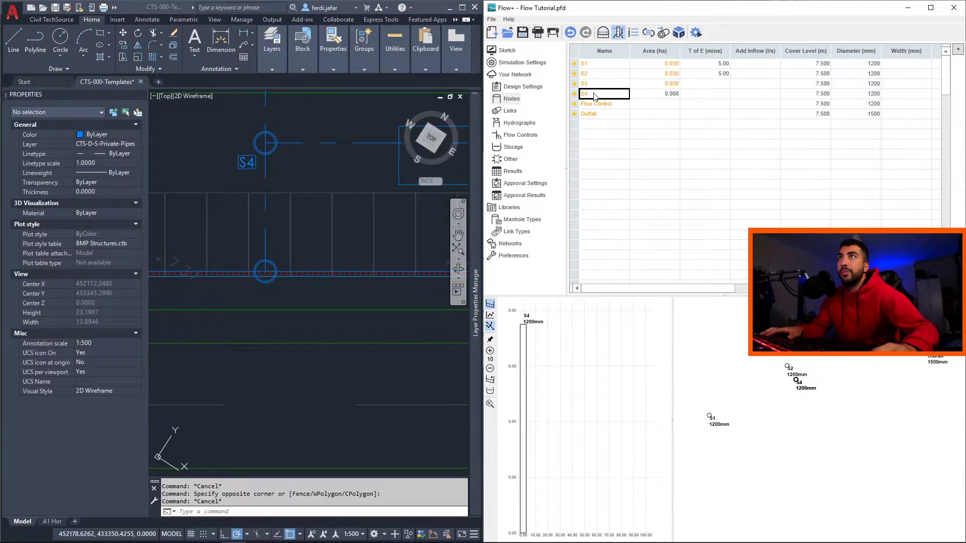
pyautogui.rightClick(590, 97)
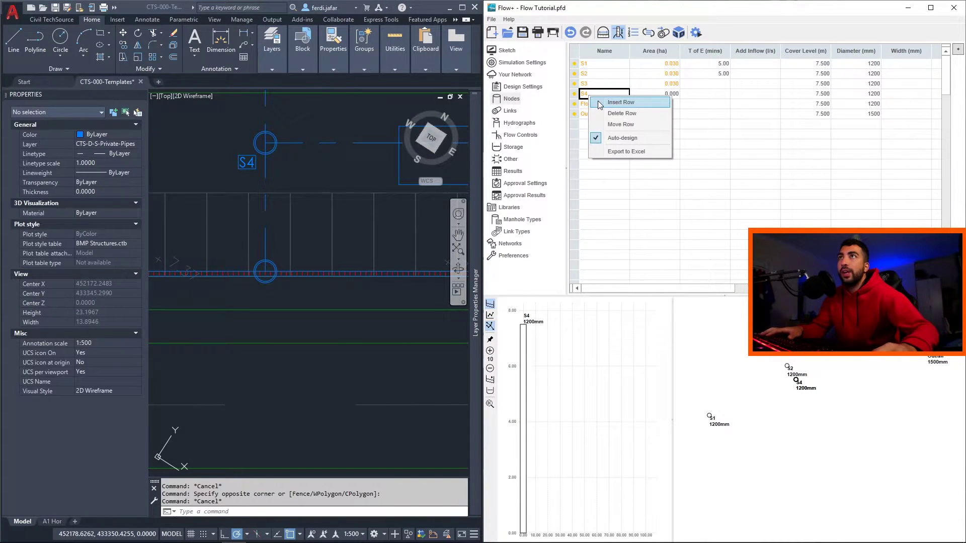
pyautogui.click(595, 99)
pyautogui.write('Cha')
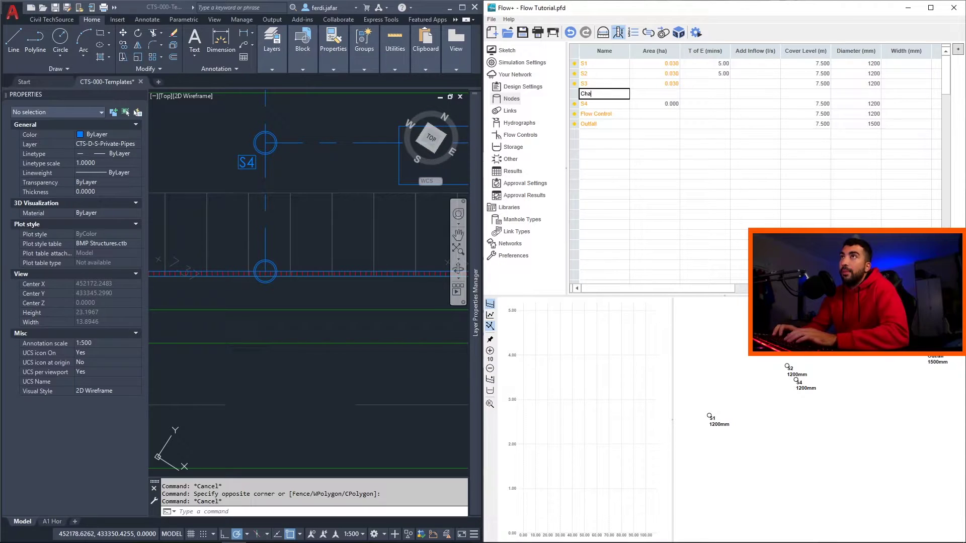
pyautogui.write('nnel')
pyautogui.click(644, 92)
pyautogui.write('0.03')
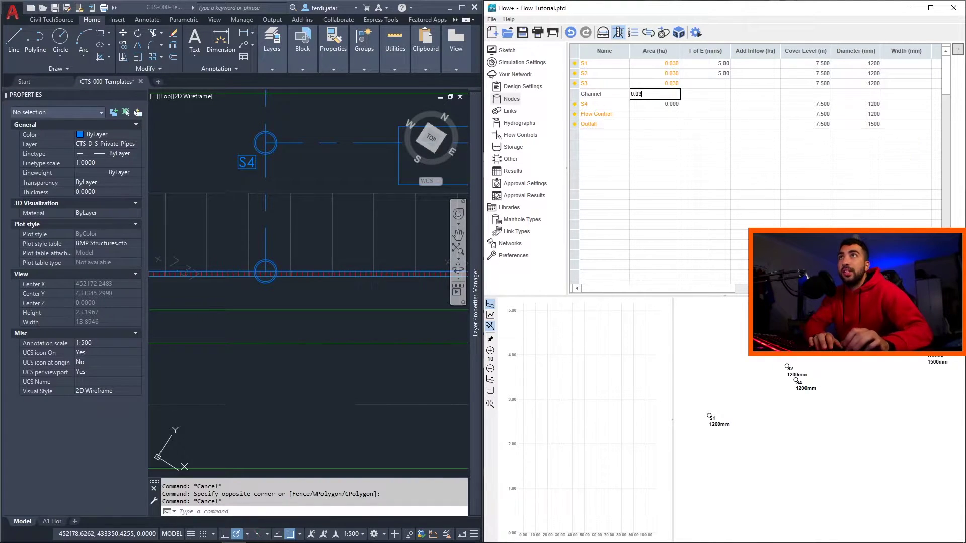
pyautogui.write('5')
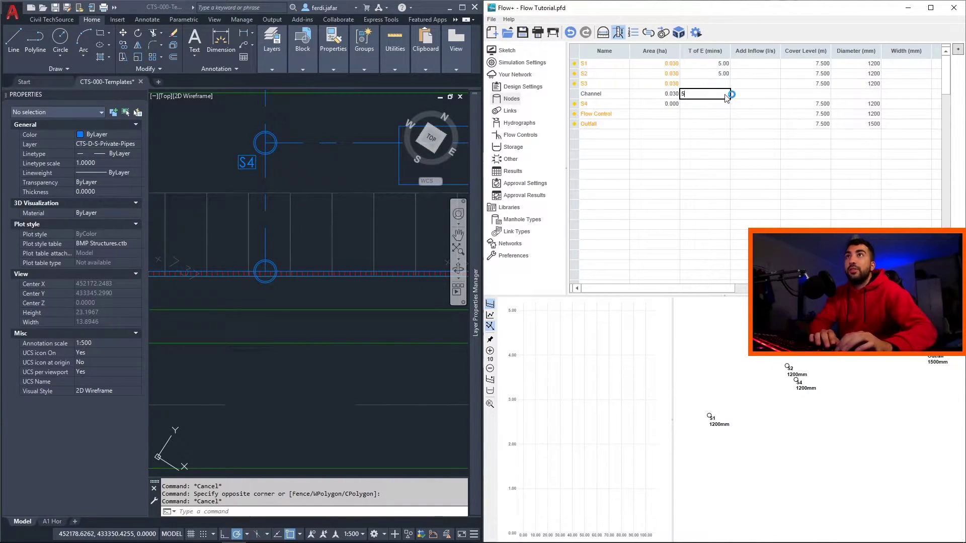
pyautogui.press('Up')
pyautogui.write('5')
pyautogui.press('Tab')
pyautogui.press('Down')
pyautogui.press('Tab')
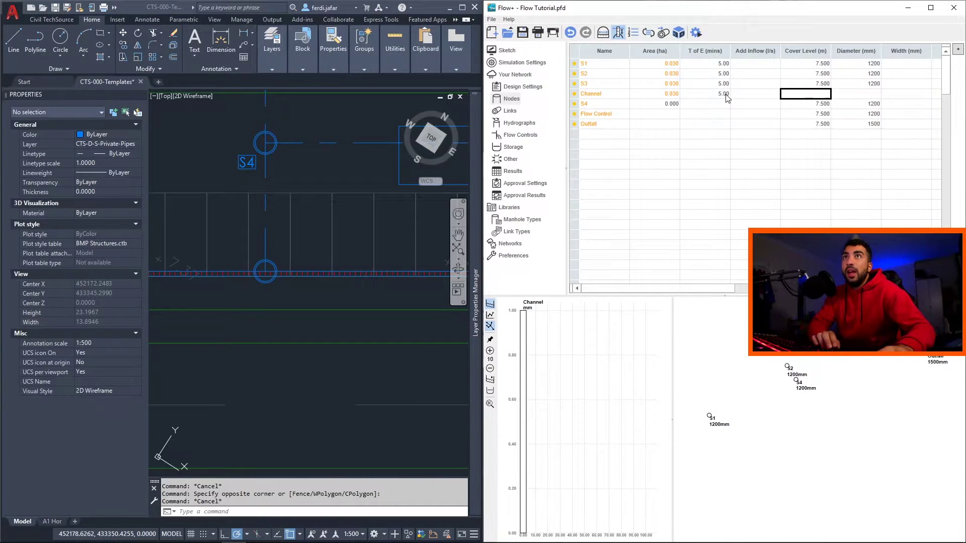
pyautogui.write('7.500')
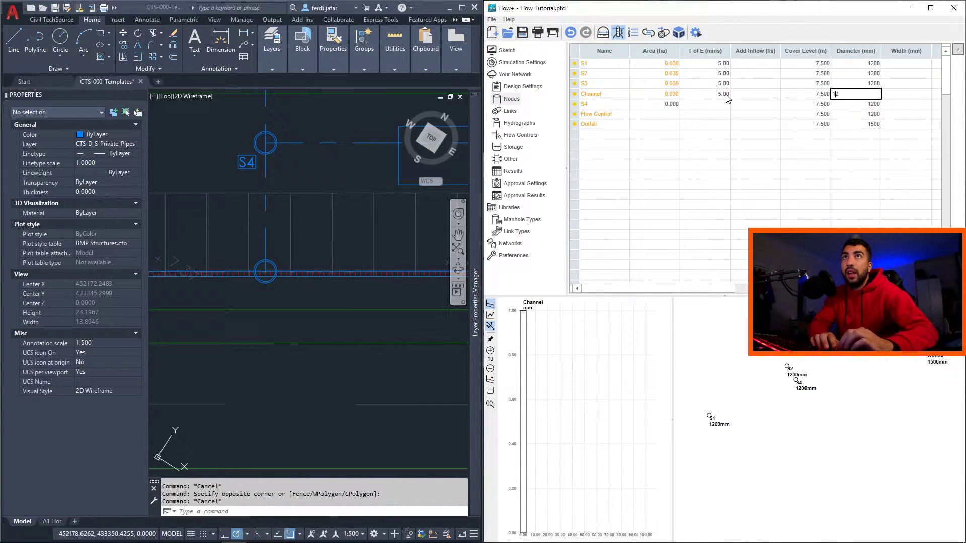
pyautogui.write('1200')
pyautogui.press('Tab')
pyautogui.press('Tab')
pyautogui.press('Tab')
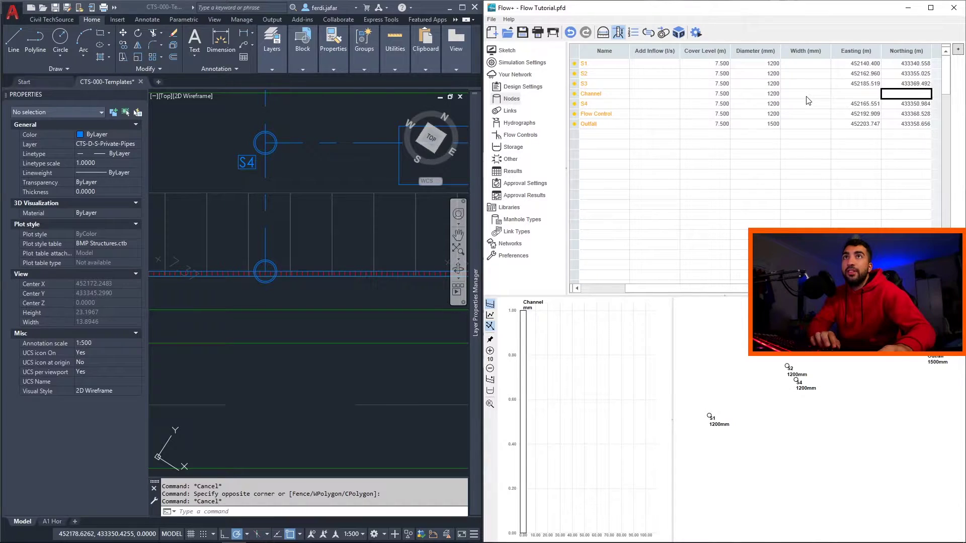
# - Copy the S4 block's position into Channel as Easting 452169.707 and Northing 433344.503
pyautogui.click(234, 303)
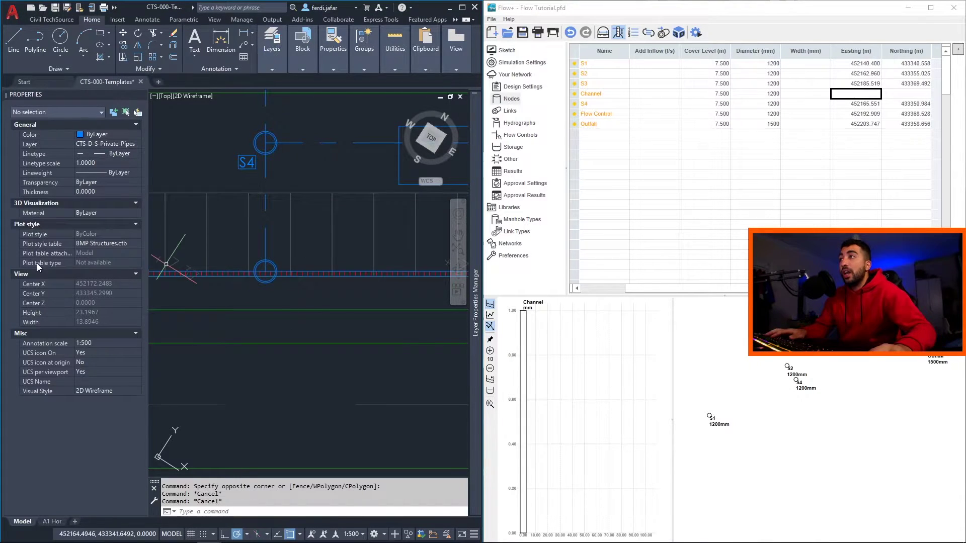
pyautogui.click(265, 271)
pyautogui.click(117, 244)
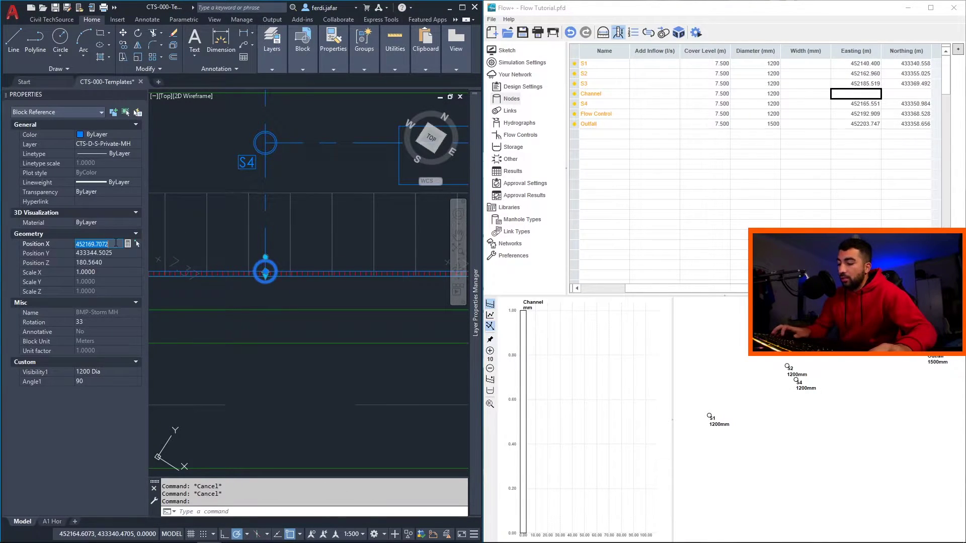
pyautogui.hotkey('ctrl', 'c')
pyautogui.hotkey('alt', 'Tab')
pyautogui.hotkey('ctrl', 'v')
pyautogui.hotkey('alt', 'Tab')
pyautogui.press('Tab')
pyautogui.hotkey('ctrl', 'c')
pyautogui.hotkey('alt', 'Tab')
pyautogui.hotkey('ctrl', 'v')
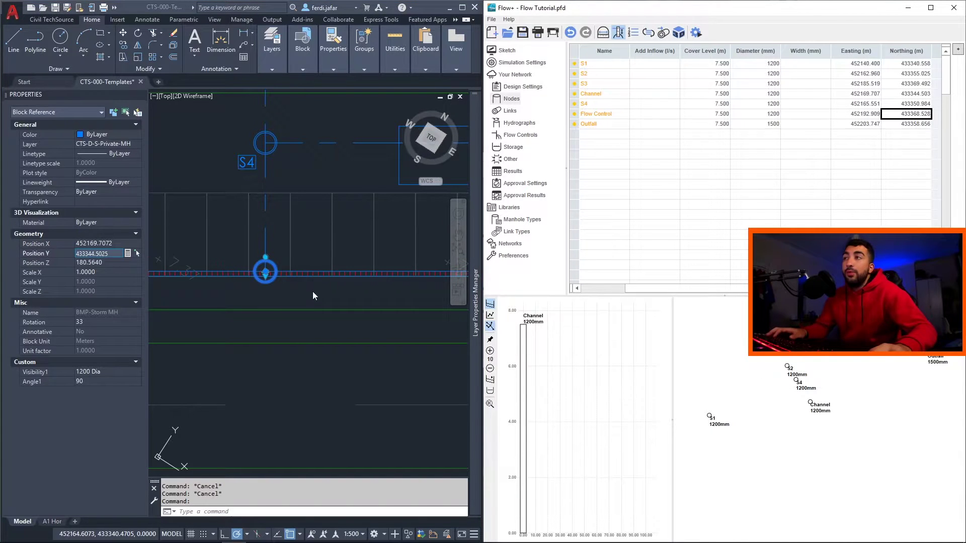
pyautogui.hotkey('alt', 'Tab')
pyautogui.scroll(-6, 292, 264)
pyautogui.press('Escape')
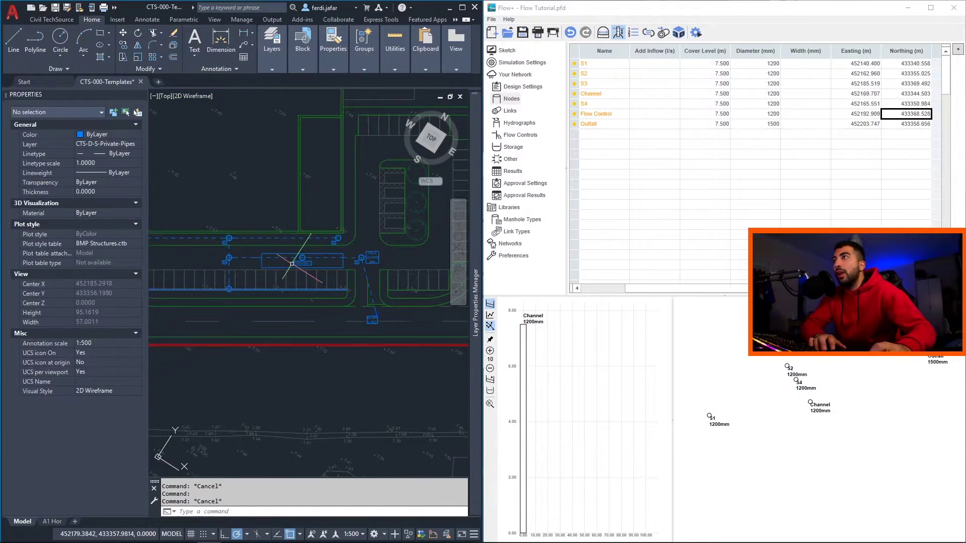
pyautogui.scroll(2, 292, 263)
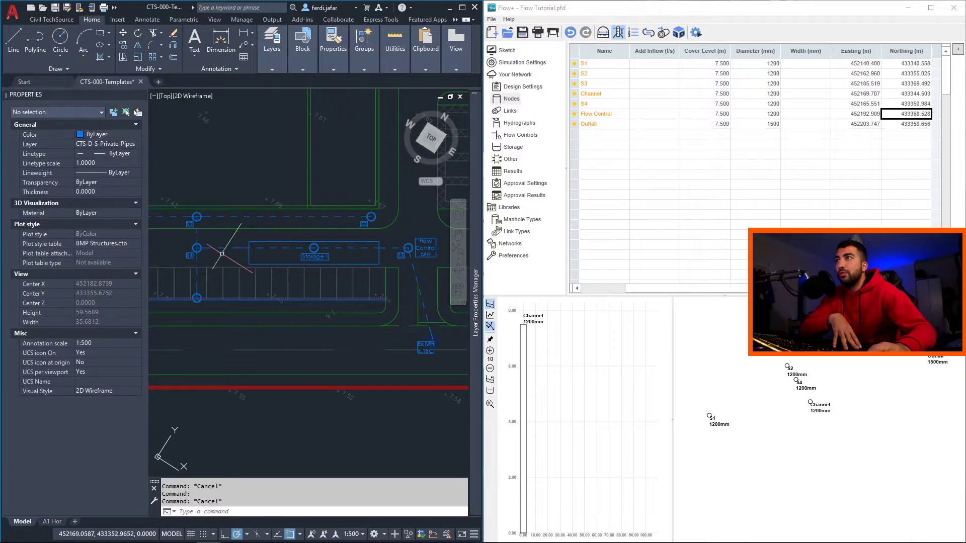
pyautogui.scroll(2, 271, 263)
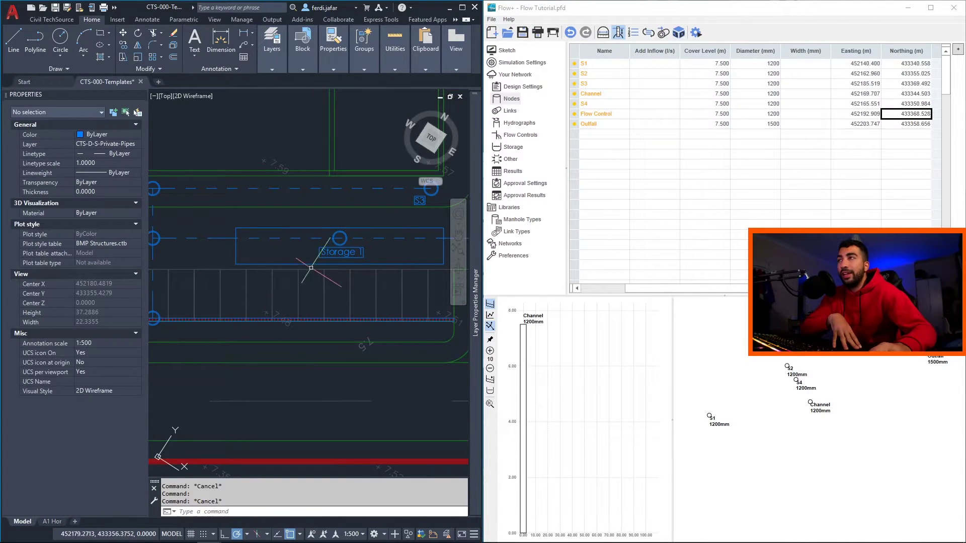
pyautogui.scroll(-2, 325, 246)
pyautogui.scroll(2, 340, 241)
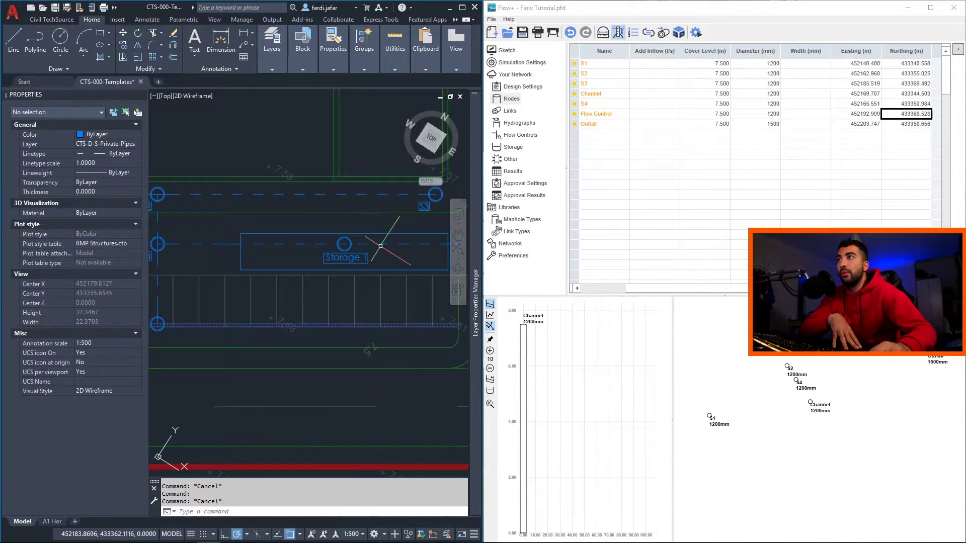
pyautogui.scroll(-2, 307, 235)
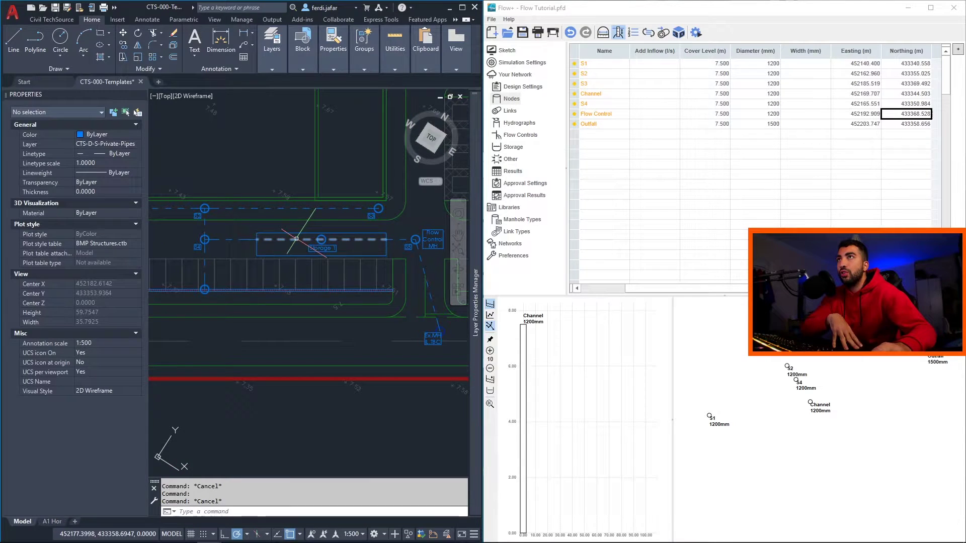
# - Insert a row named Storage above Flow Control, with cover level 7.5 and diameter 1200
pyautogui.click(599, 116)
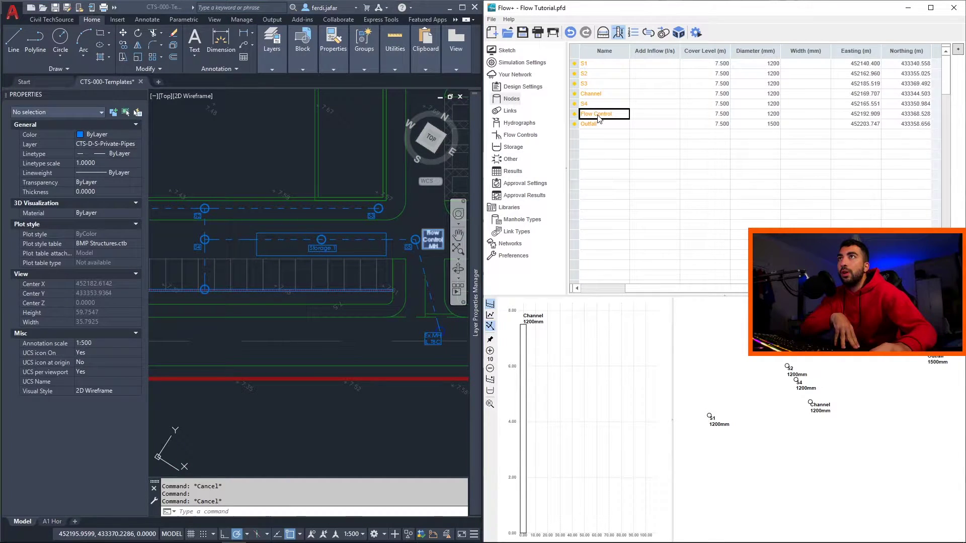
pyautogui.rightClick(599, 118)
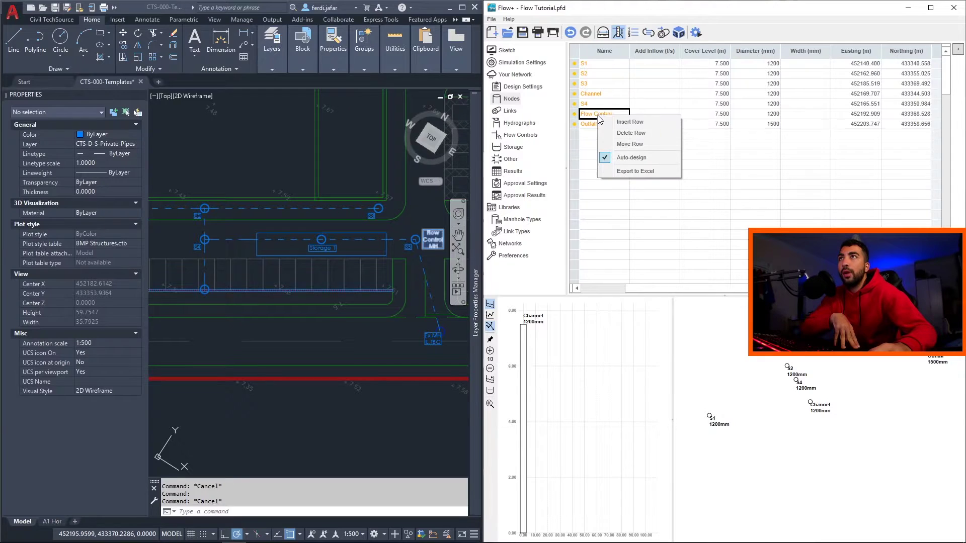
pyautogui.click(606, 122)
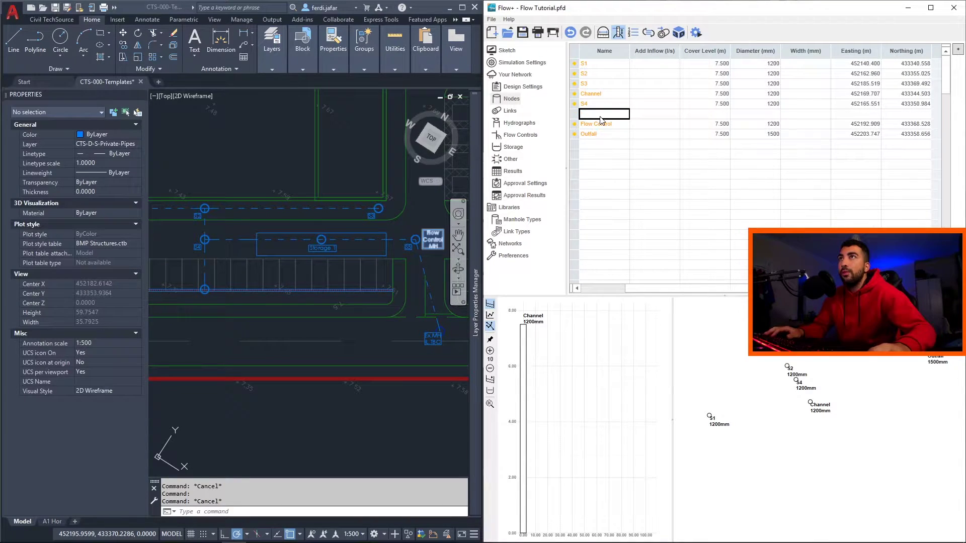
pyautogui.write('Storage')
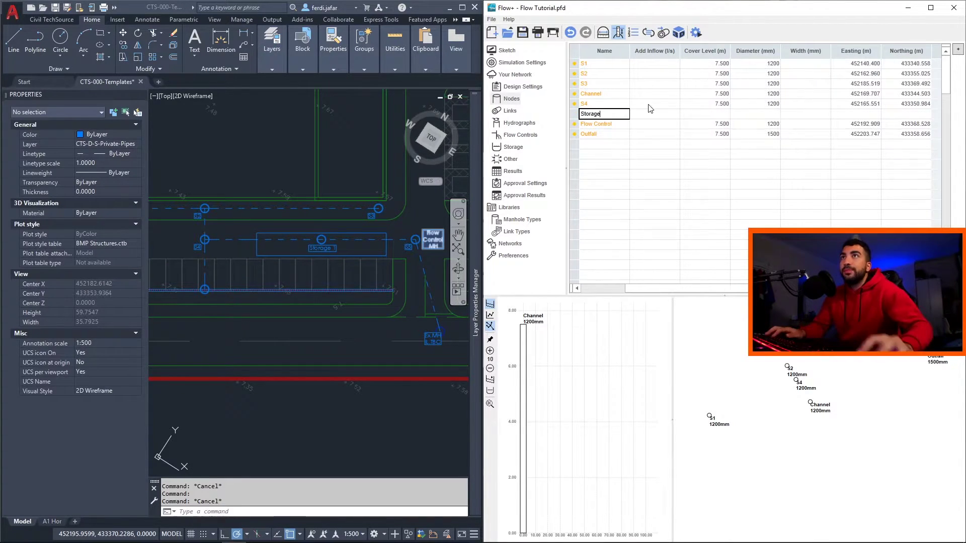
pyautogui.press('Tab')
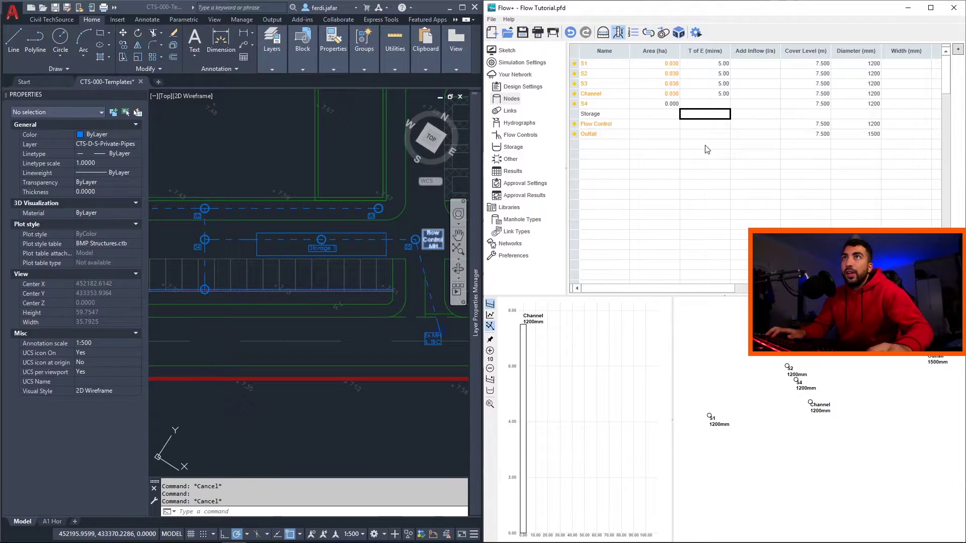
pyautogui.click(826, 114)
pyautogui.write('7.5')
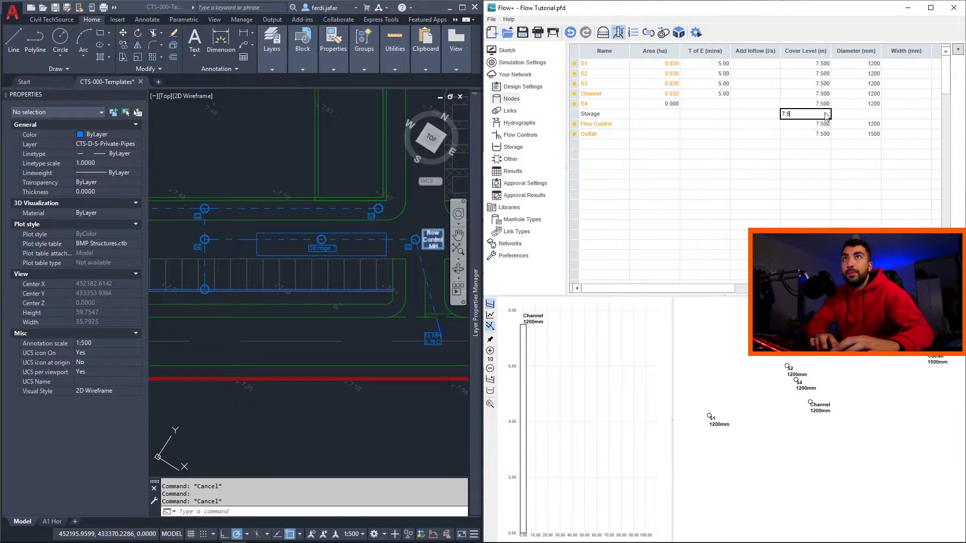
pyautogui.press('Tab')
pyautogui.write('1200')
pyautogui.press('Tab')
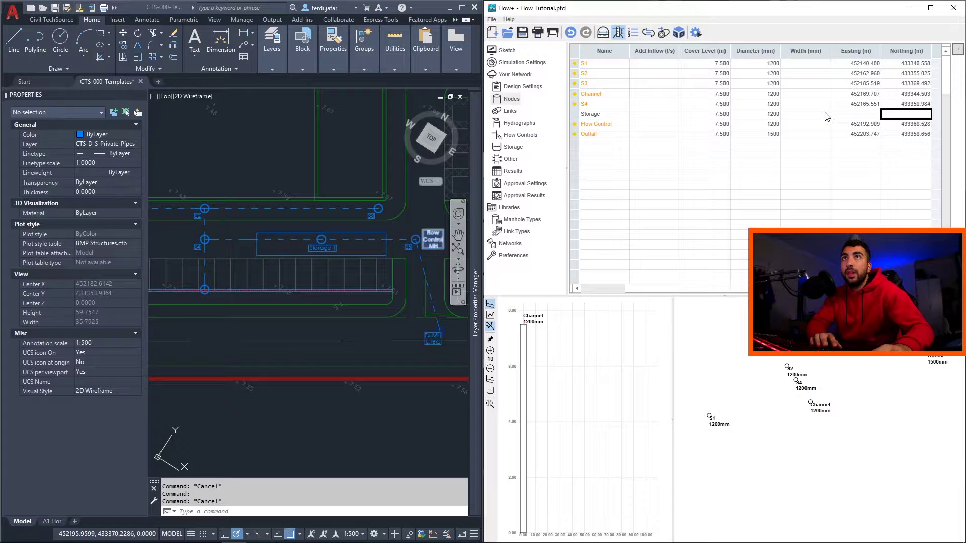
# - Pan and zoom the AutoCAD drawing past S4 until the Storage 1 tank block is centred
pyautogui.scroll(4, 352, 239)
pyautogui.scroll(-5, 352, 238)
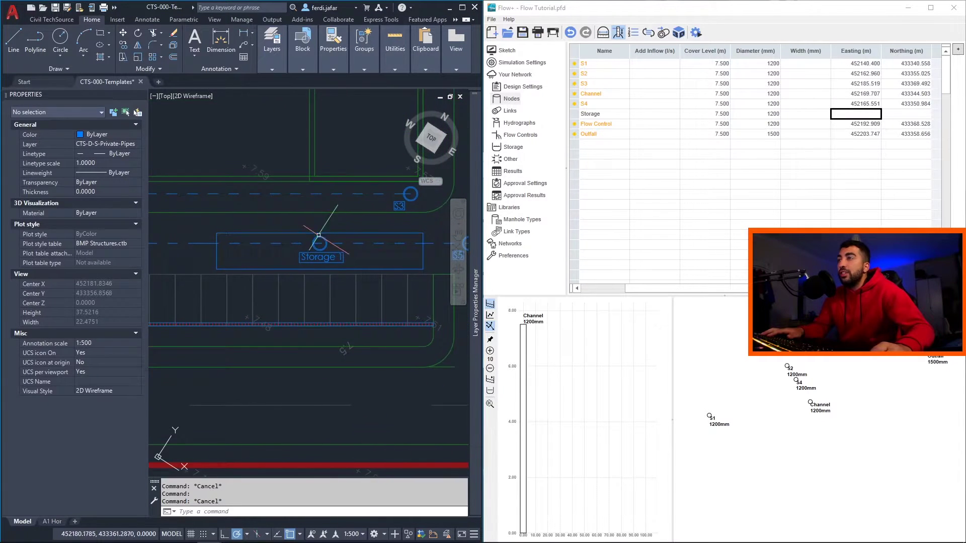
pyautogui.scroll(4, 284, 267)
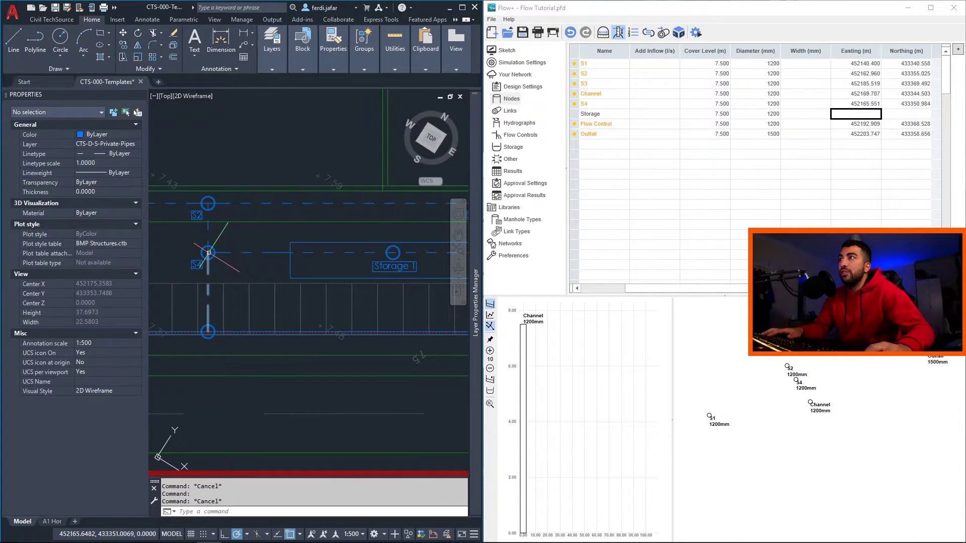
pyautogui.scroll(-2, 237, 252)
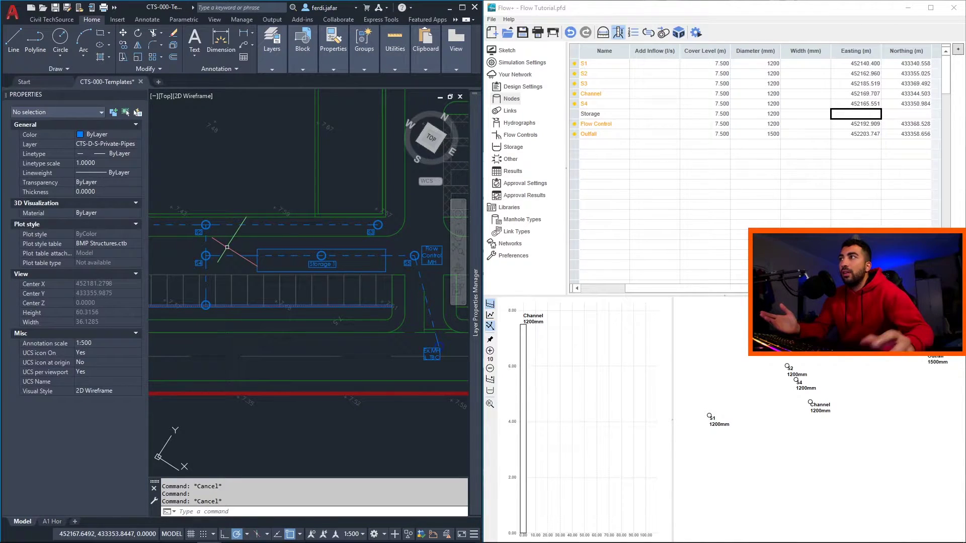
pyautogui.scroll(2, 242, 254)
pyautogui.scroll(-3, 344, 283)
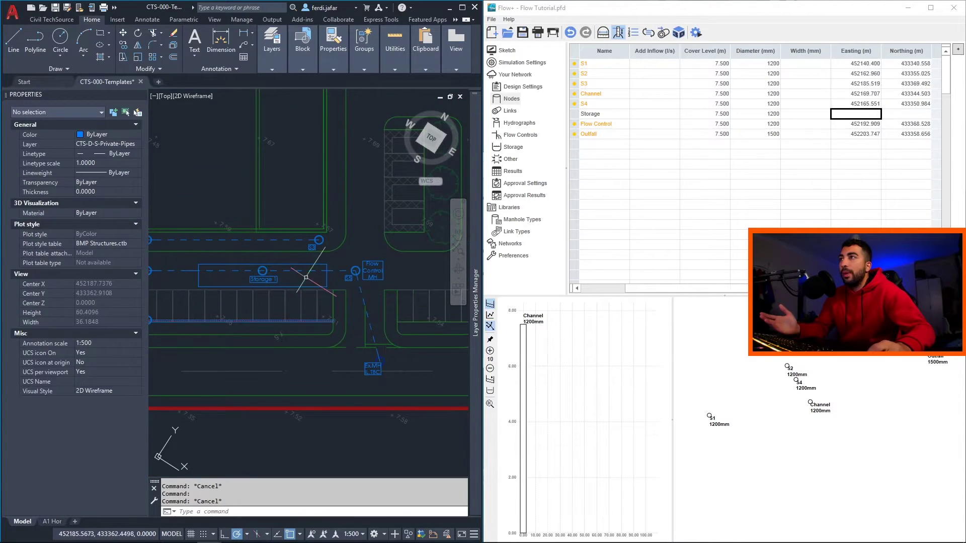
pyautogui.moveTo(239, 270); pyautogui.dragTo(275, 258, button='middle')
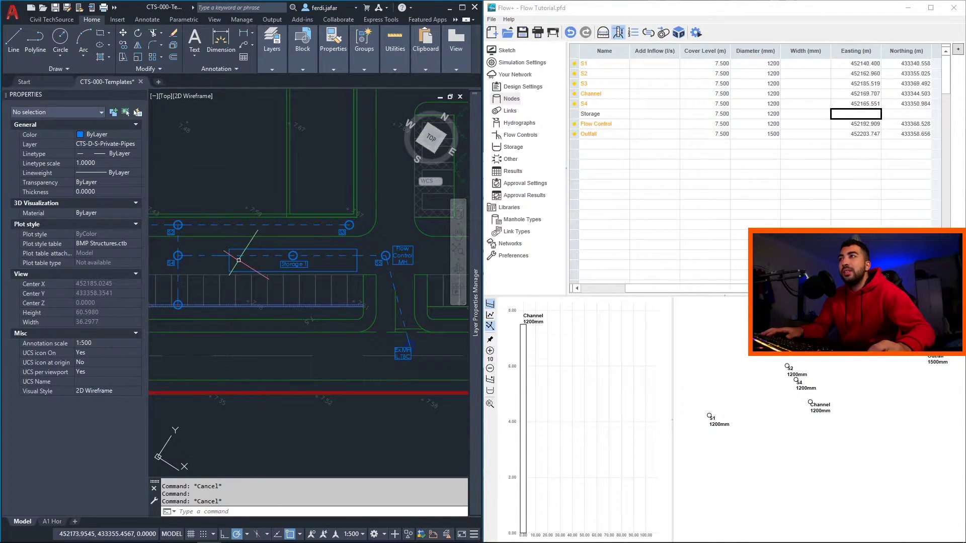
pyautogui.scroll(2, 292, 255)
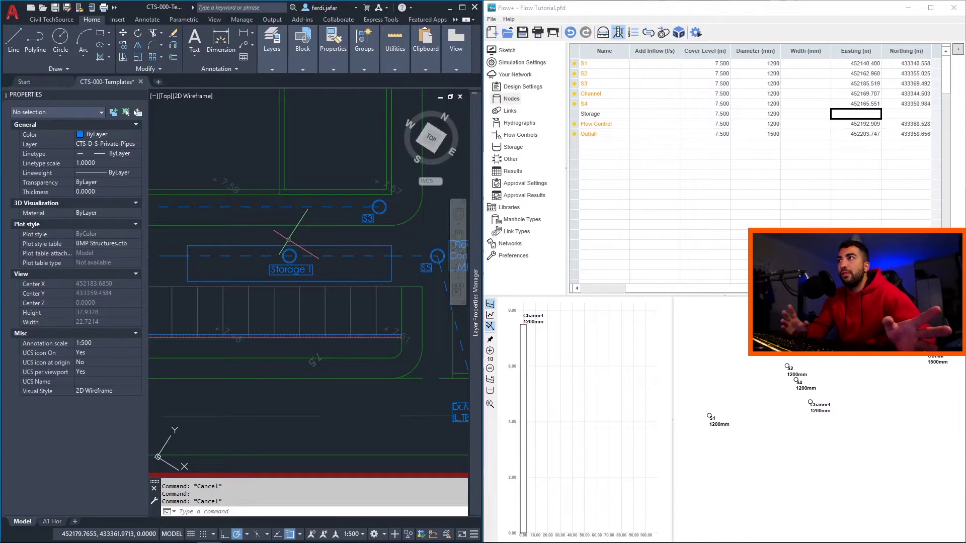
pyautogui.scroll(-2, 300, 267)
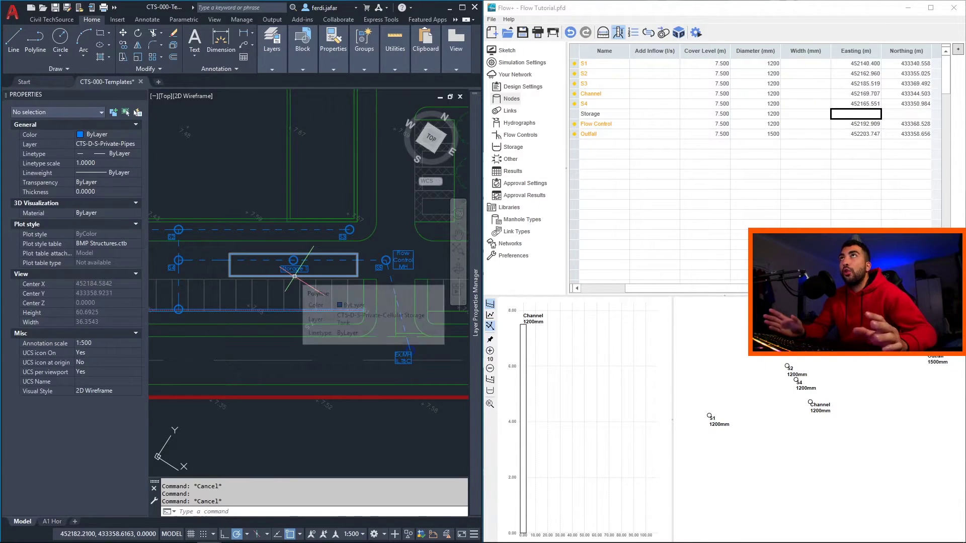
pyautogui.moveTo(276, 268); pyautogui.dragTo(286, 268, button='middle')
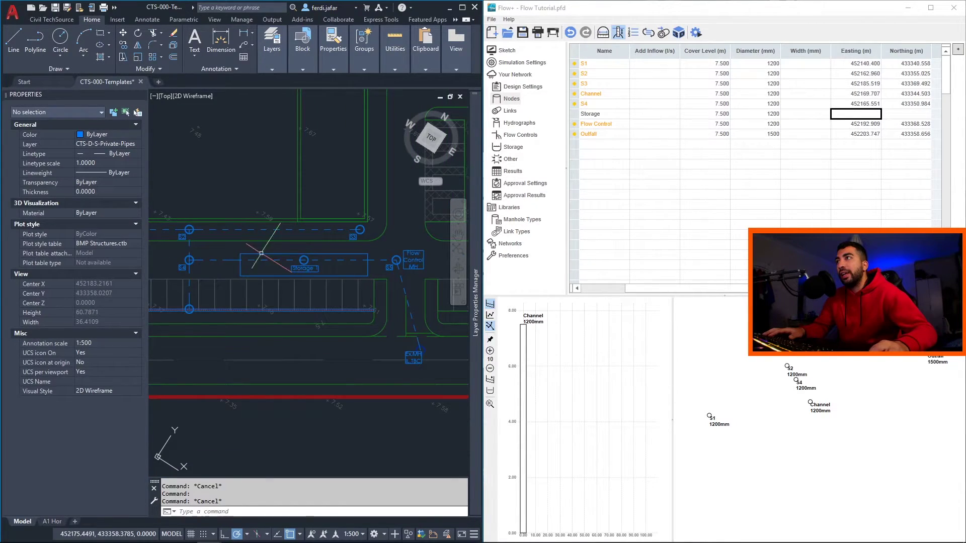
pyautogui.scroll(1, 201, 257)
pyautogui.scroll(-1, 197, 254)
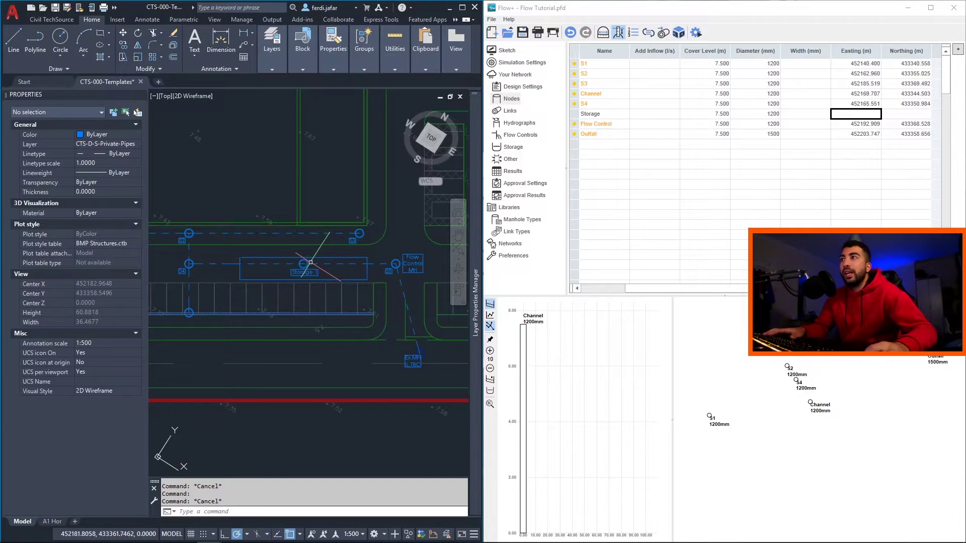
pyautogui.scroll(3, 302, 256)
pyautogui.scroll(-3, 261, 258)
pyautogui.scroll(1, 272, 259)
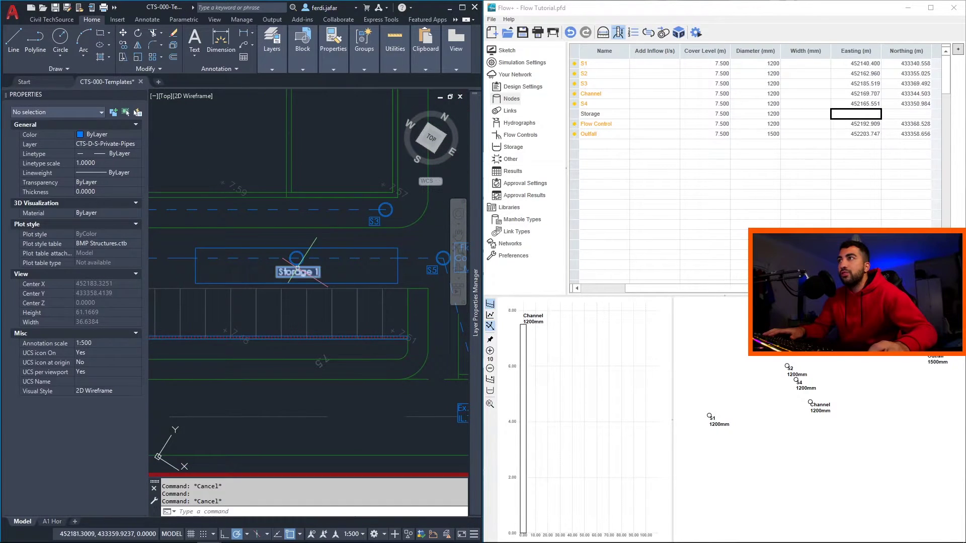
# - Paste the Storage 1 block's X and Y into the Storage row as Easting 452180.703 and Northing 433360.701
pyautogui.click(302, 262)
pyautogui.scroll(2, 302, 262)
pyautogui.scroll(-1, 280, 268)
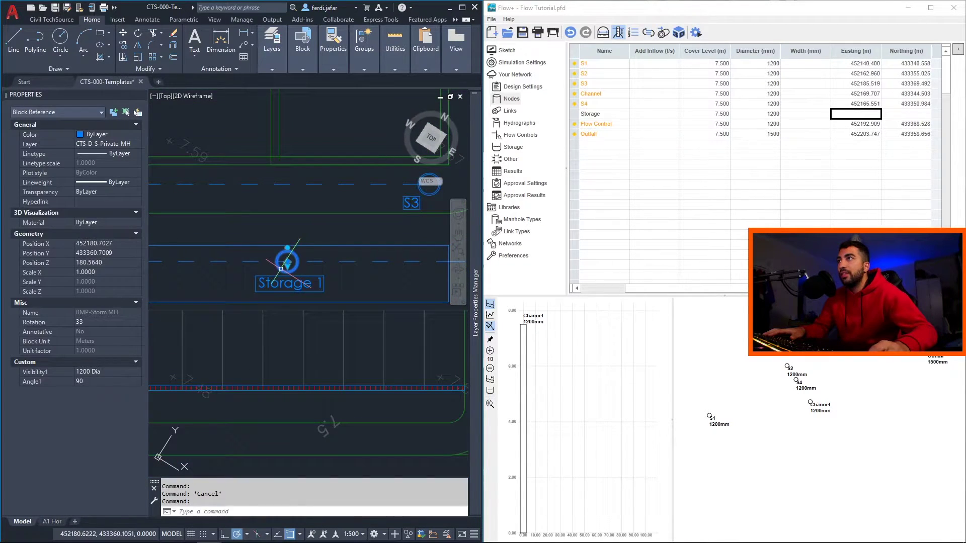
pyautogui.click(96, 243)
pyautogui.click(821, 175)
pyautogui.write('452180.703')
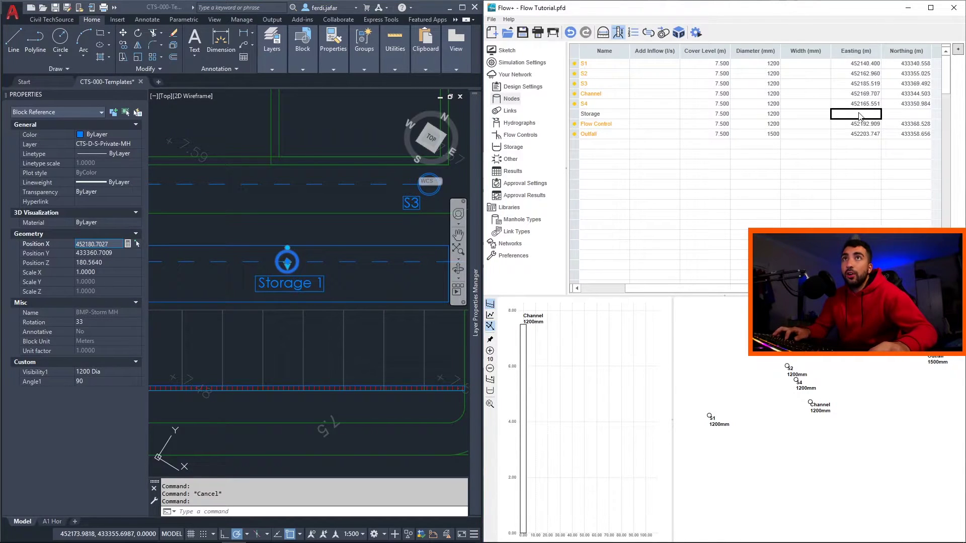
pyautogui.click(114, 254)
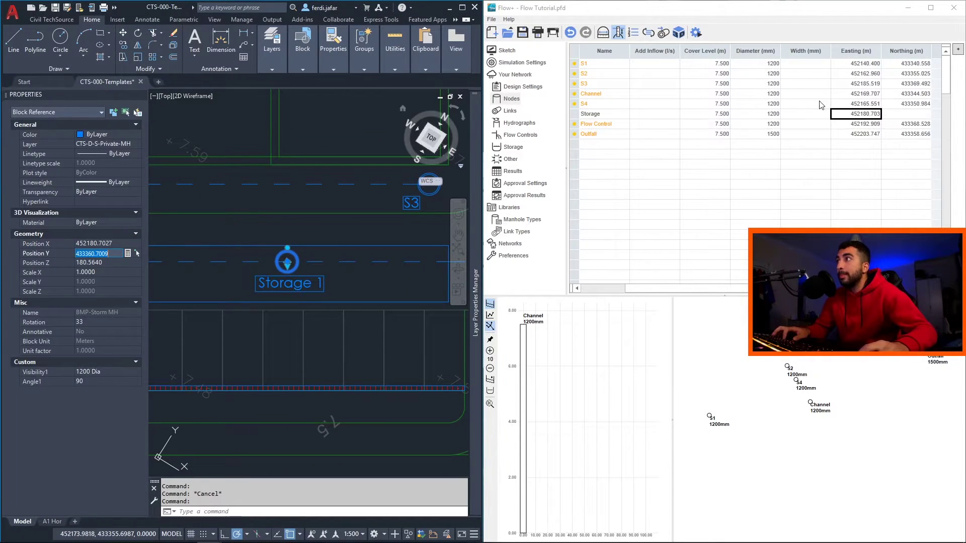
pyautogui.click(904, 124)
pyautogui.write('433360.701')
pyautogui.click(856, 134)
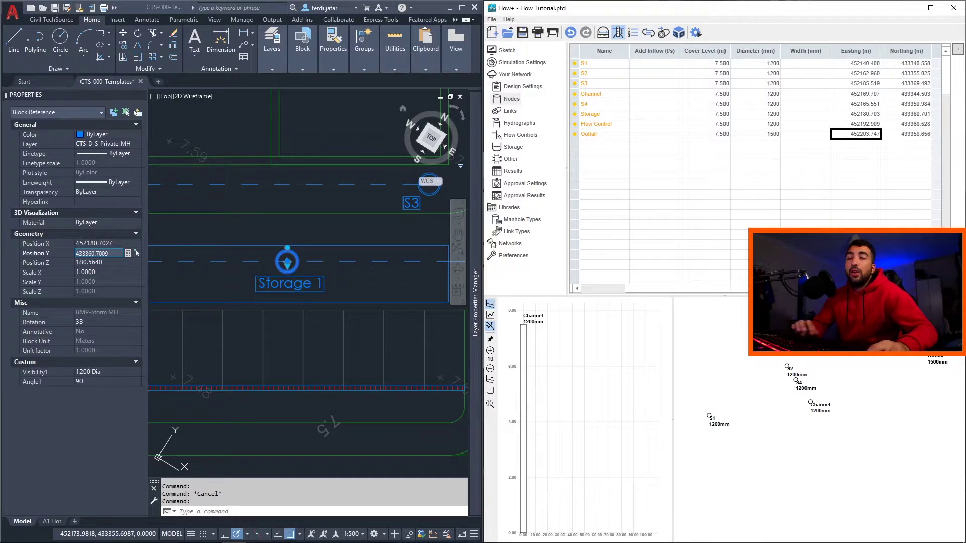
pyautogui.moveTo(881, 337); pyautogui.dragTo(825, 355)
# - Show the network in a 3D view, orbit in on the manholes, then switch to the Links table
pyautogui.click(678, 33)
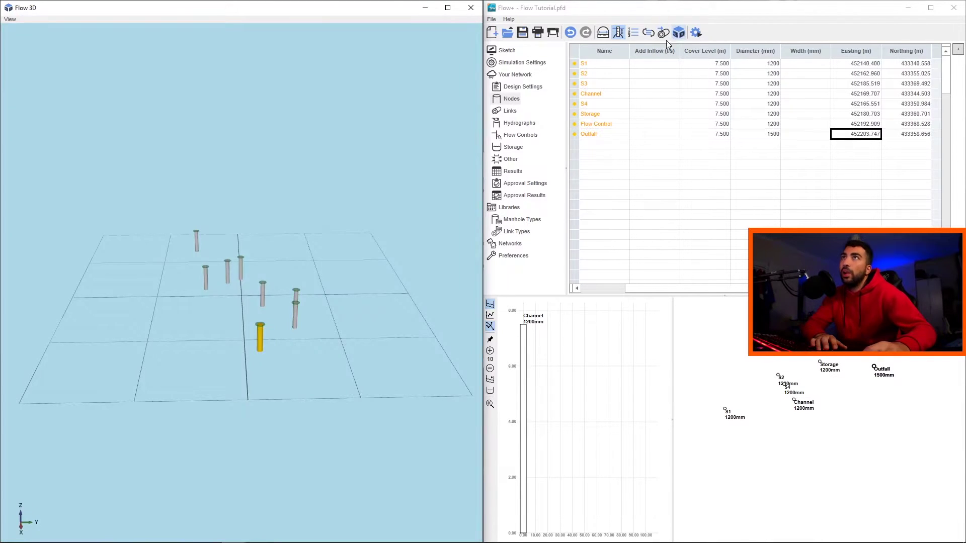
pyautogui.moveTo(229, 300); pyautogui.dragTo(323, 332)
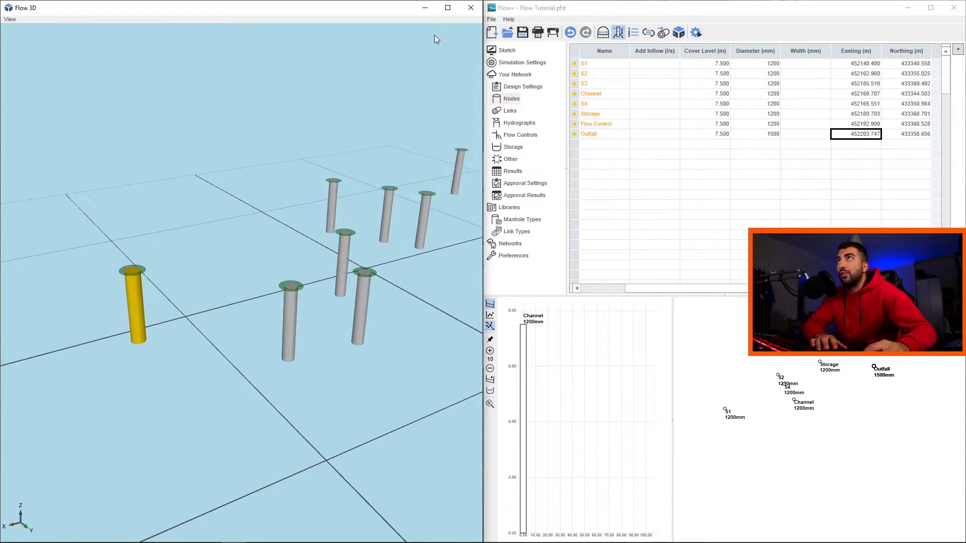
pyautogui.click(514, 115)
# - Enter links S1→S2 and S3→S2 in the Links grid
pyautogui.click(648, 65)
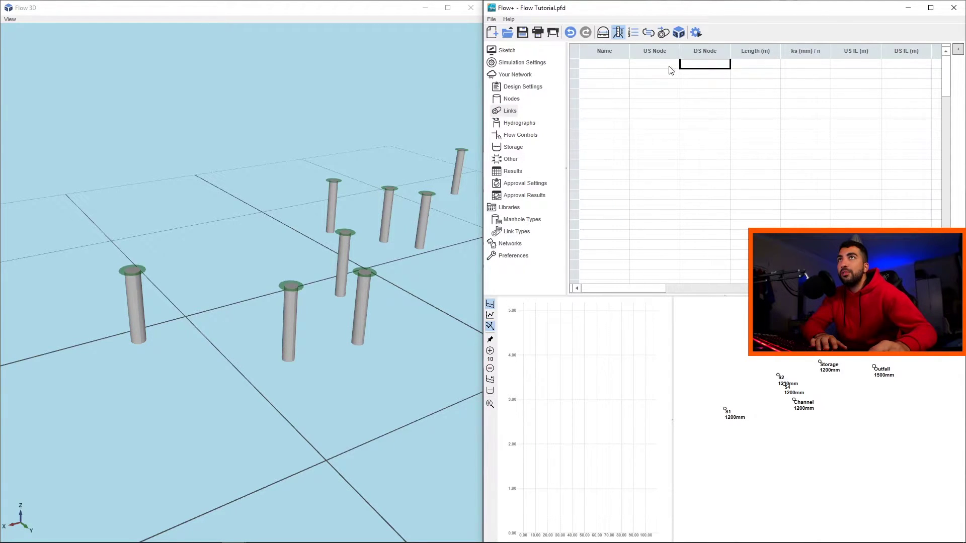
pyautogui.click(669, 67)
pyautogui.scroll(3, 735, 398)
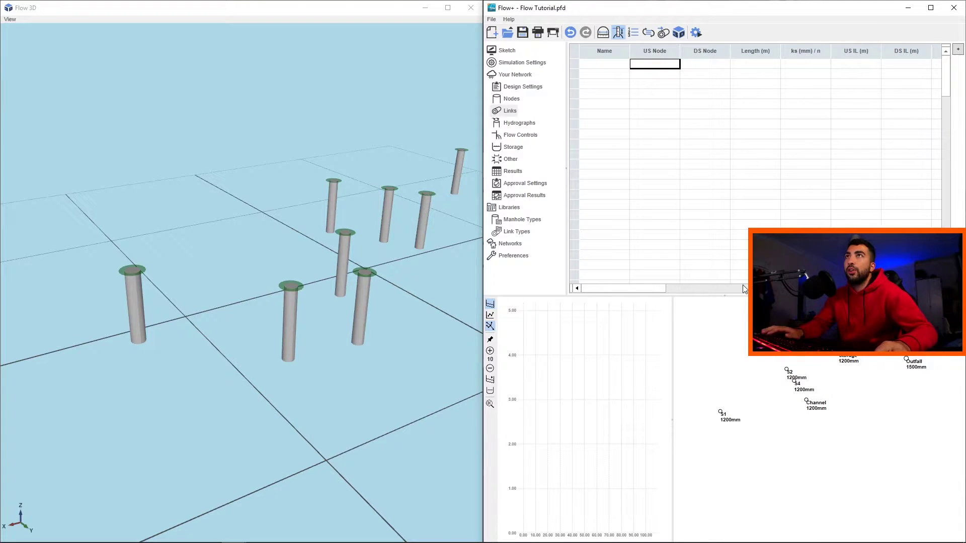
pyautogui.write('S1')
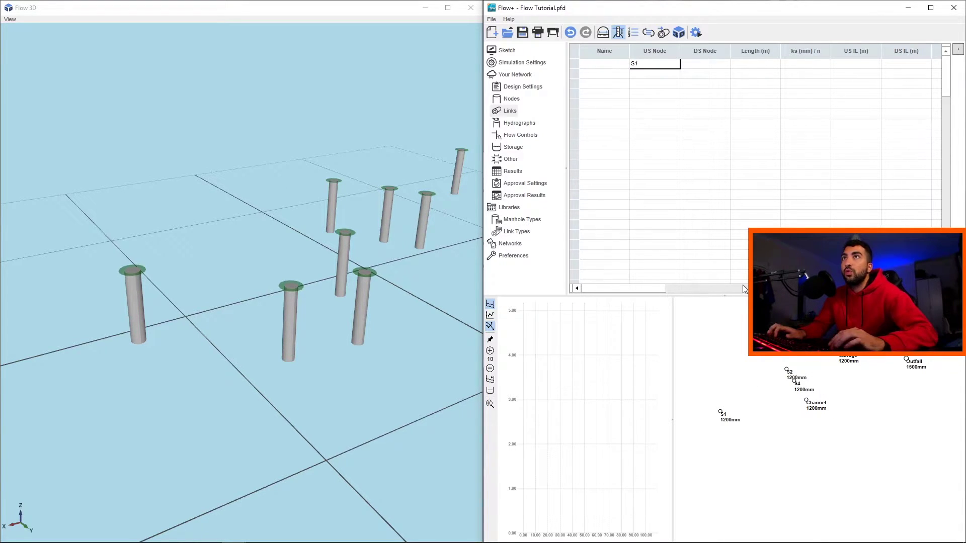
pyautogui.press('Tab')
pyautogui.write('S2')
pyautogui.press('Return')
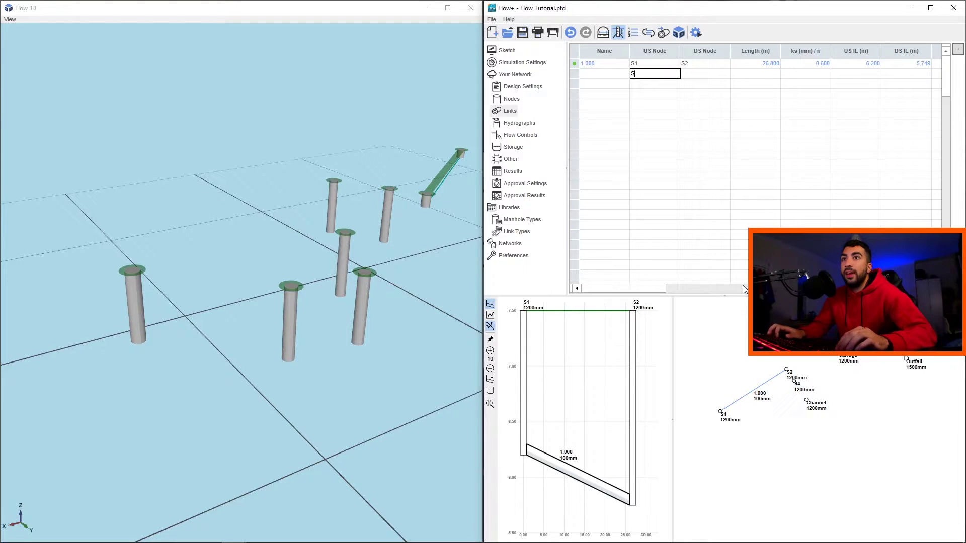
pyautogui.write('S3')
pyautogui.press('Tab')
pyautogui.press('Return')
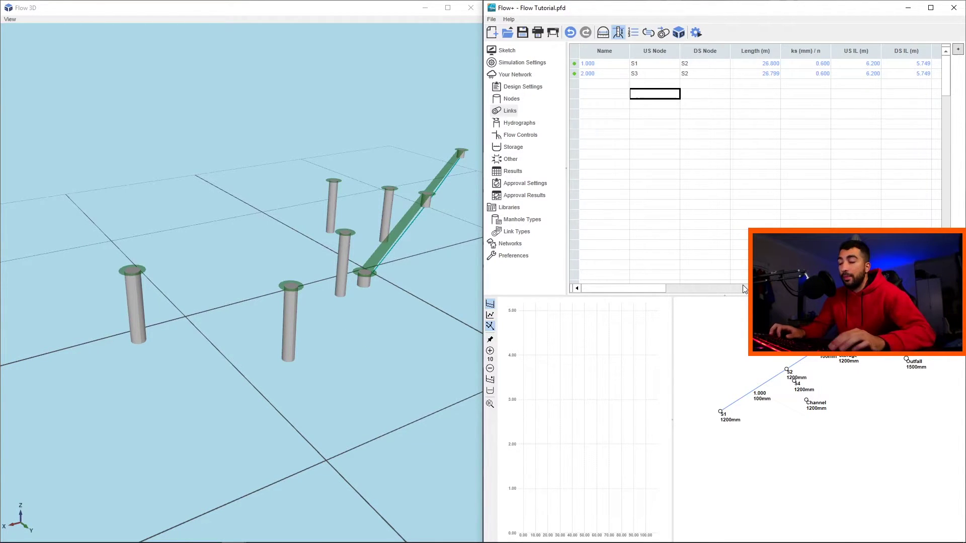
# - Add links Channel→S4, S2→S4 and S4→Storage
pyautogui.write('cH')
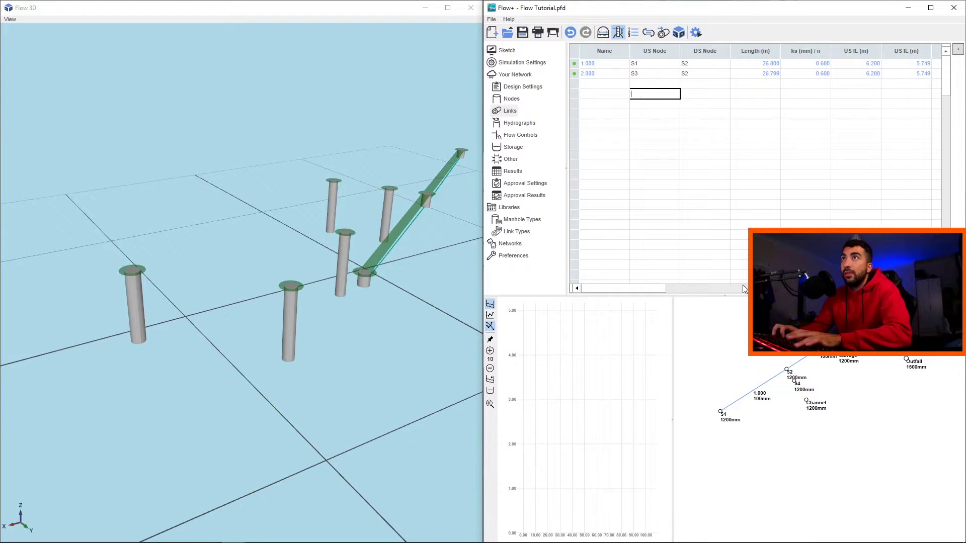
pyautogui.write('annel')
pyautogui.press('Tab')
pyautogui.write('S4')
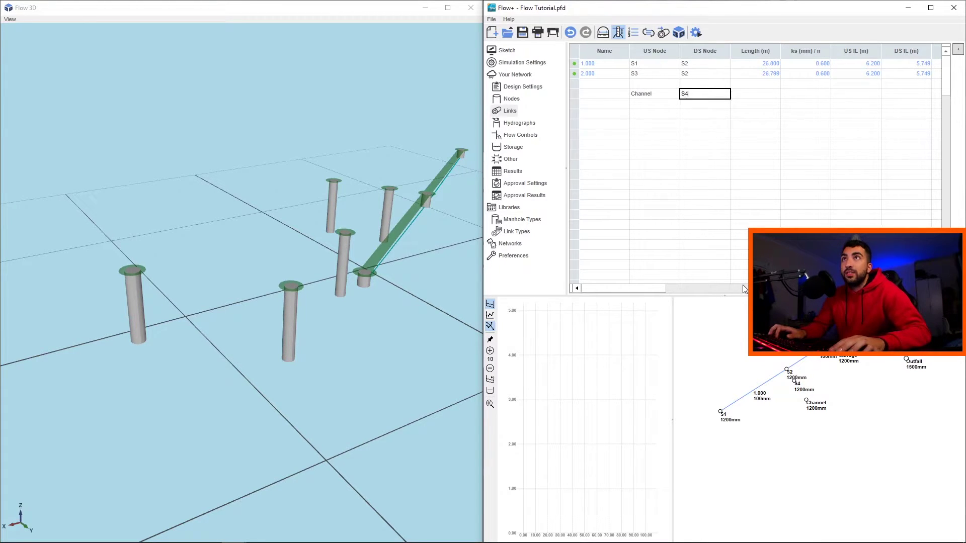
pyautogui.press('Return')
pyautogui.write('S')
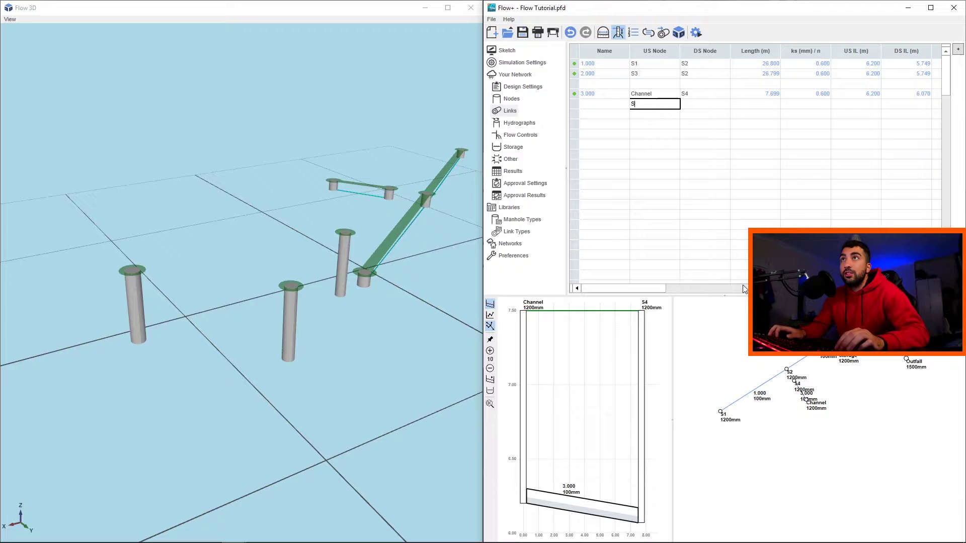
pyautogui.write('2')
pyautogui.press('Tab')
pyautogui.write('S4')
pyautogui.press('Return')
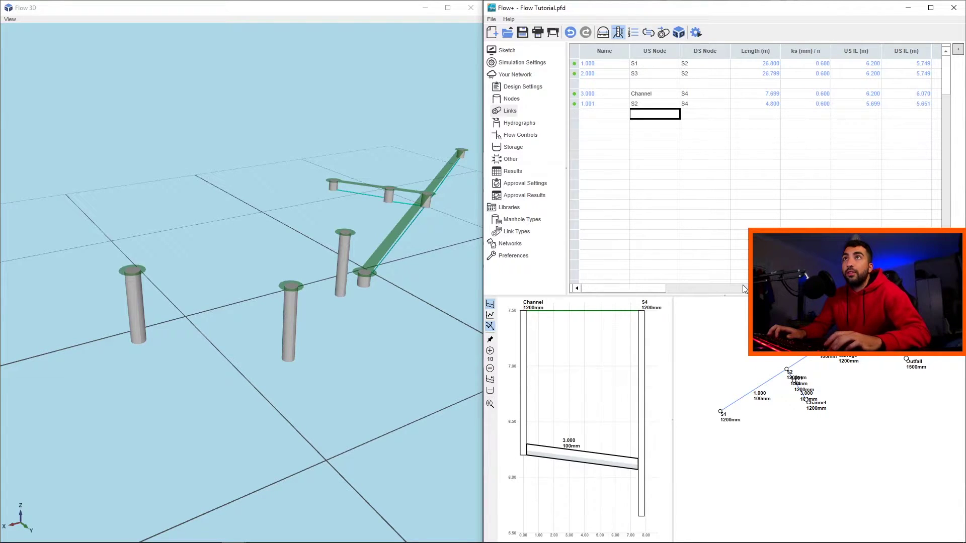
pyautogui.write('S4')
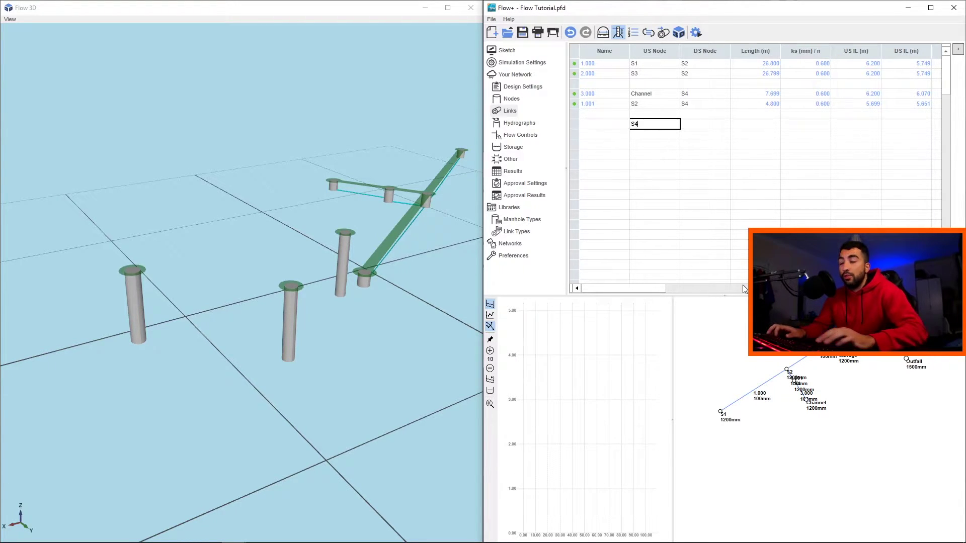
pyautogui.press('Tab')
pyautogui.write('Storage')
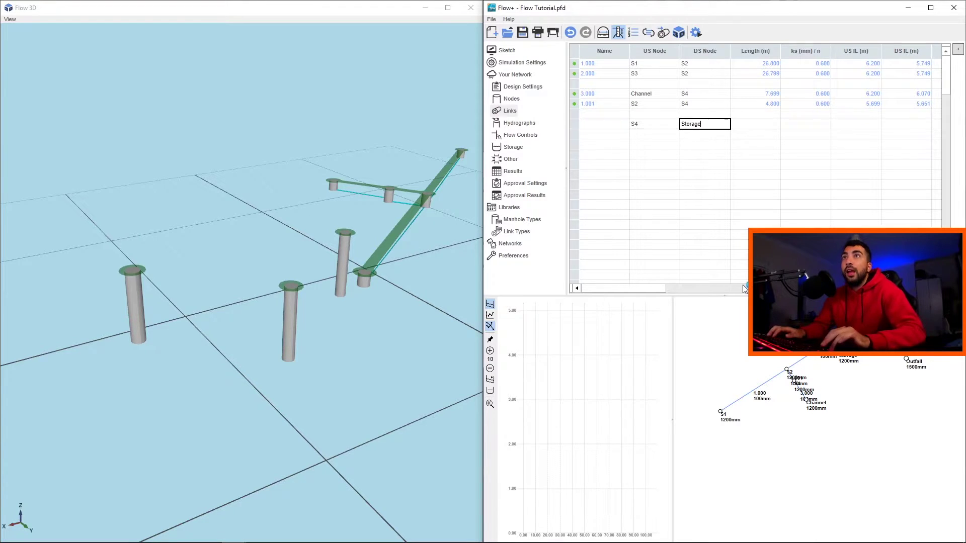
pyautogui.press('Return')
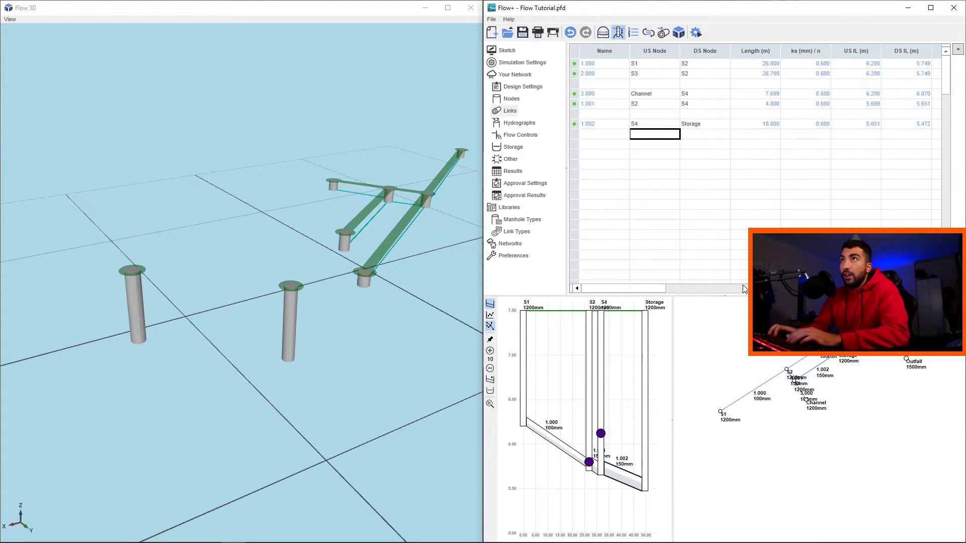
# - Add links Storage→Flow Control and Flow Control→Outfall
pyautogui.write('Storage')
pyautogui.press('Tab')
pyautogui.write('F')
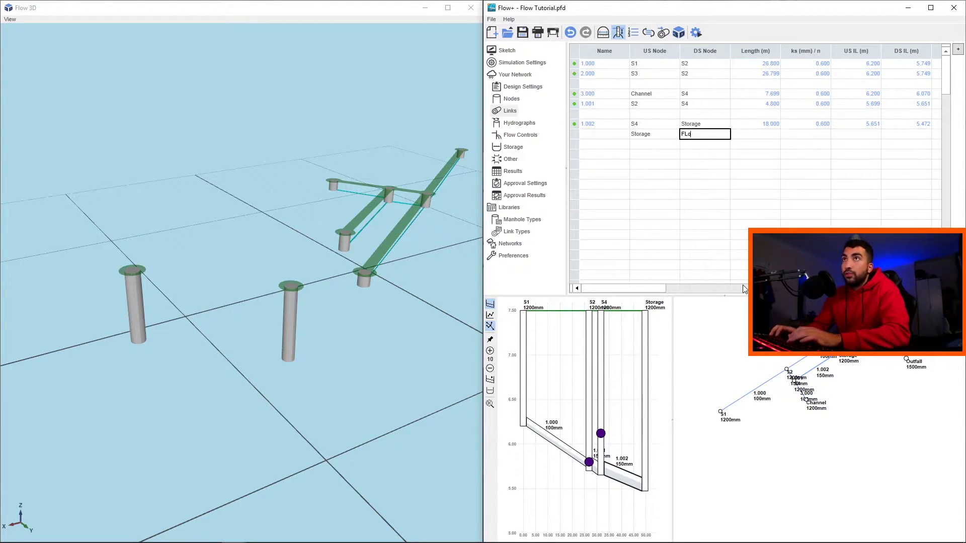
pyautogui.write('low COn')
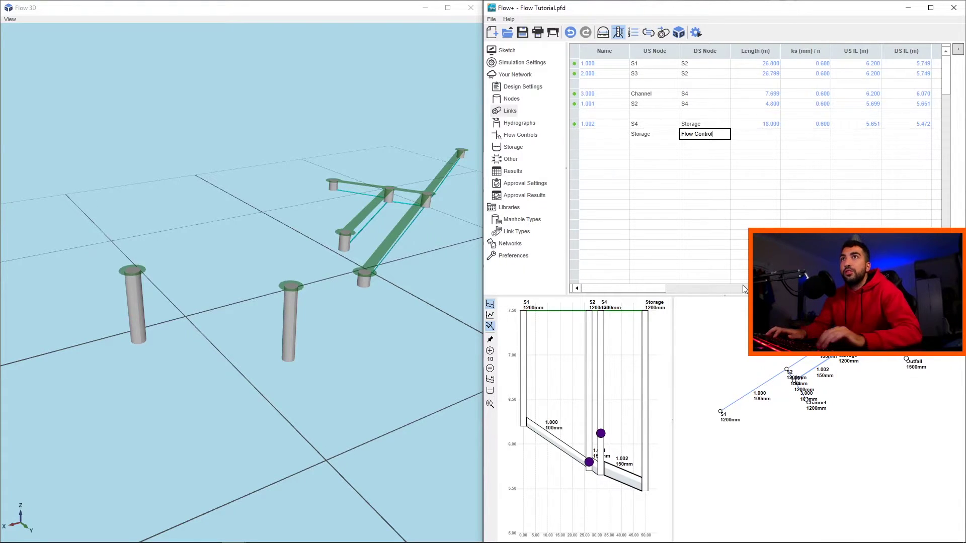
pyautogui.press('Return')
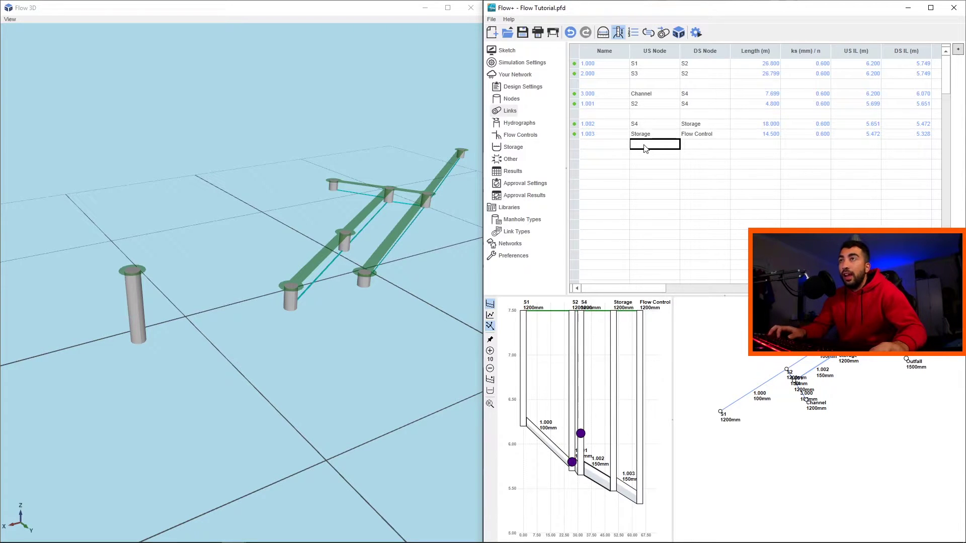
pyautogui.write('Flow Control')
pyautogui.press('Return')
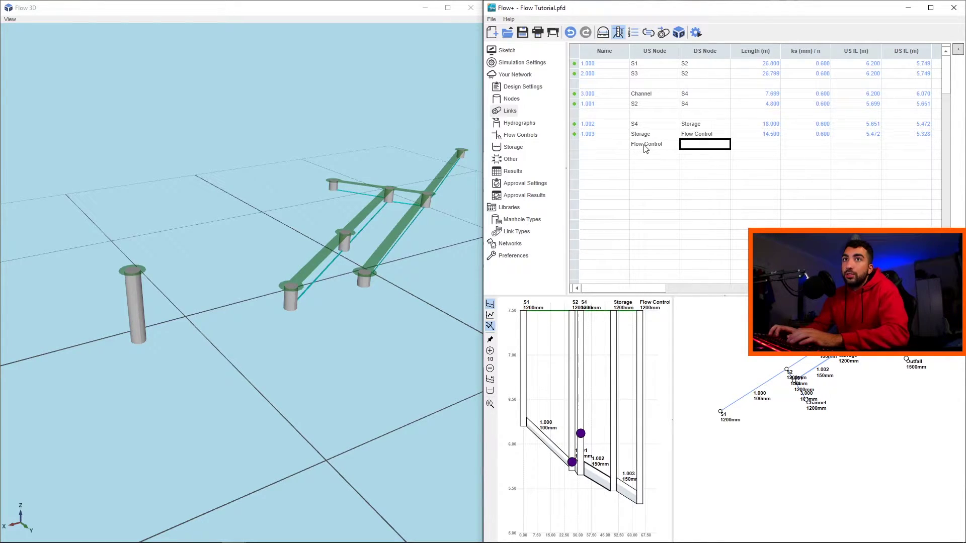
pyautogui.write('Outfall')
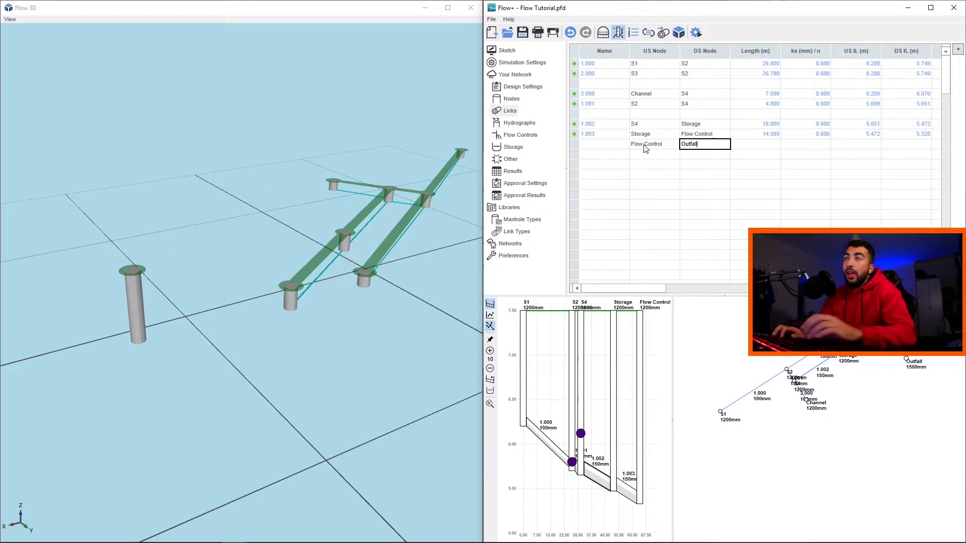
pyautogui.click(692, 124)
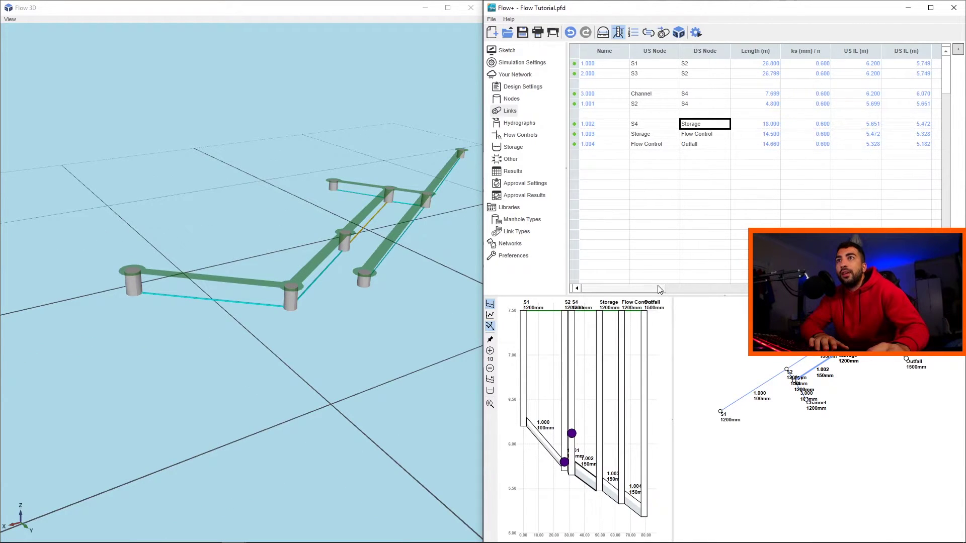
pyautogui.moveTo(658, 289)
pyautogui.mouseDown()
pyautogui.moveTo(721, 296)
pyautogui.moveTo(670, 294)
pyautogui.mouseUp()
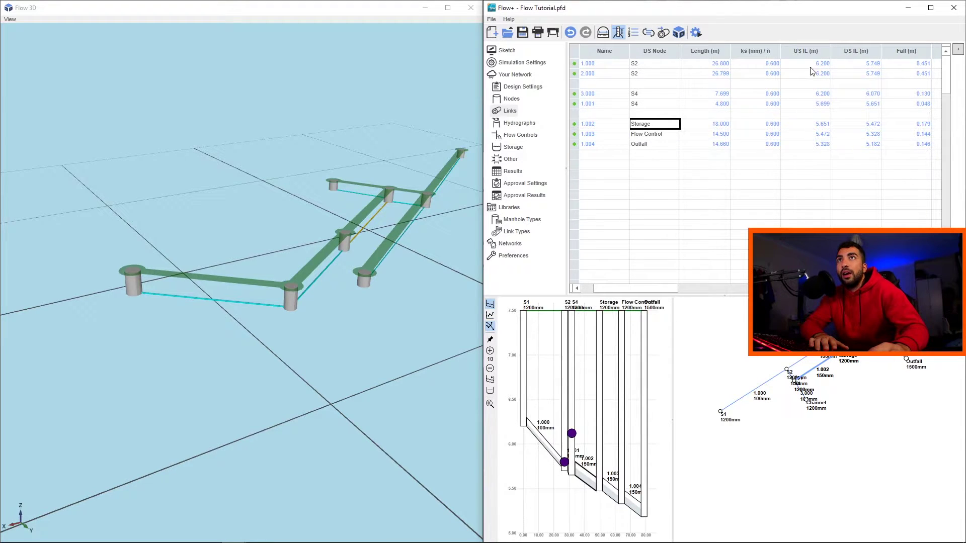
pyautogui.moveTo(661, 290); pyautogui.dragTo(727, 298)
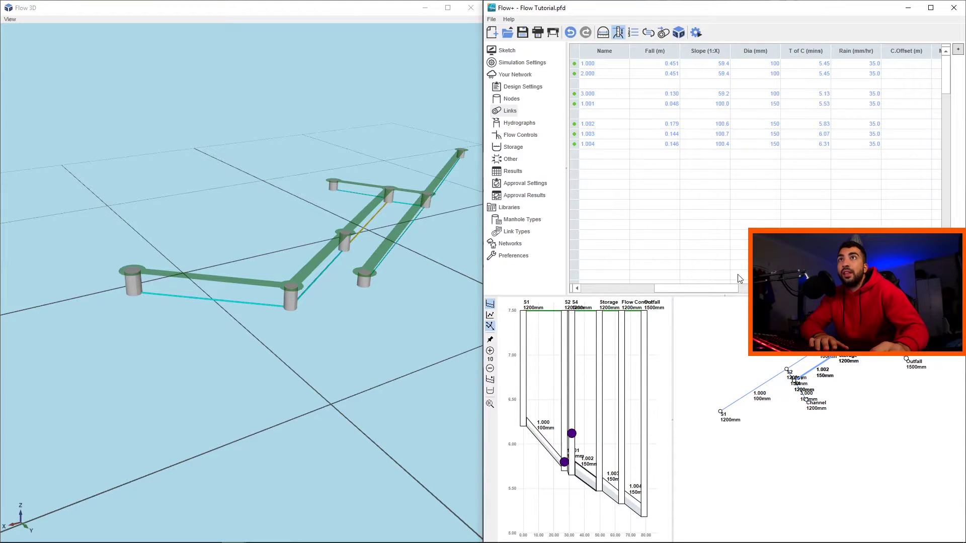
pyautogui.moveTo(726, 295); pyautogui.dragTo(649, 299)
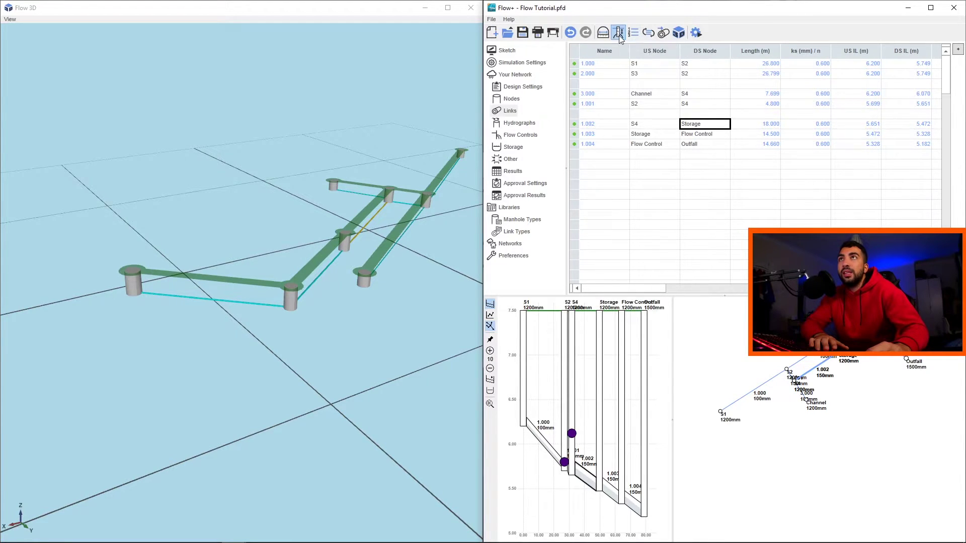
# - Check the Preferred Cover Depth design setting, then return to the Links table
pyautogui.click(518, 88)
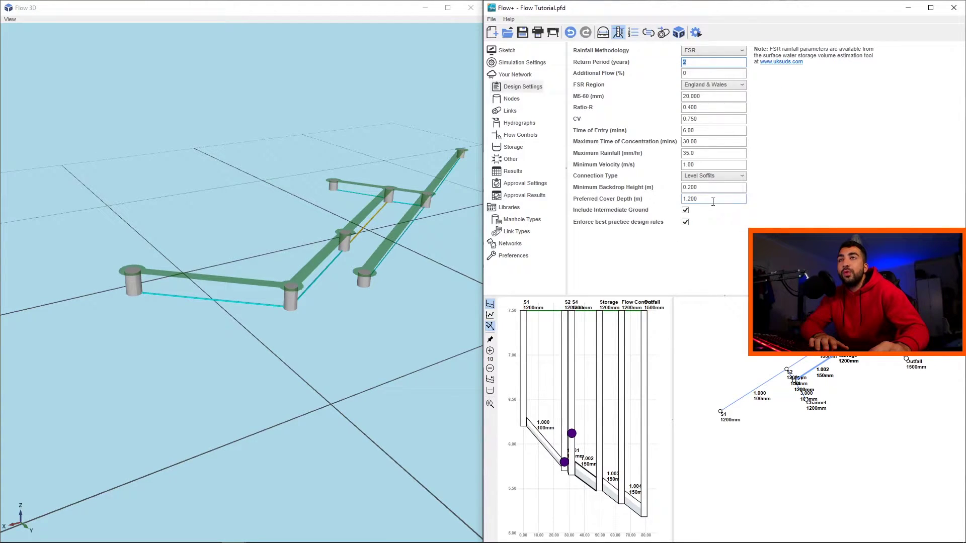
pyautogui.click(713, 199)
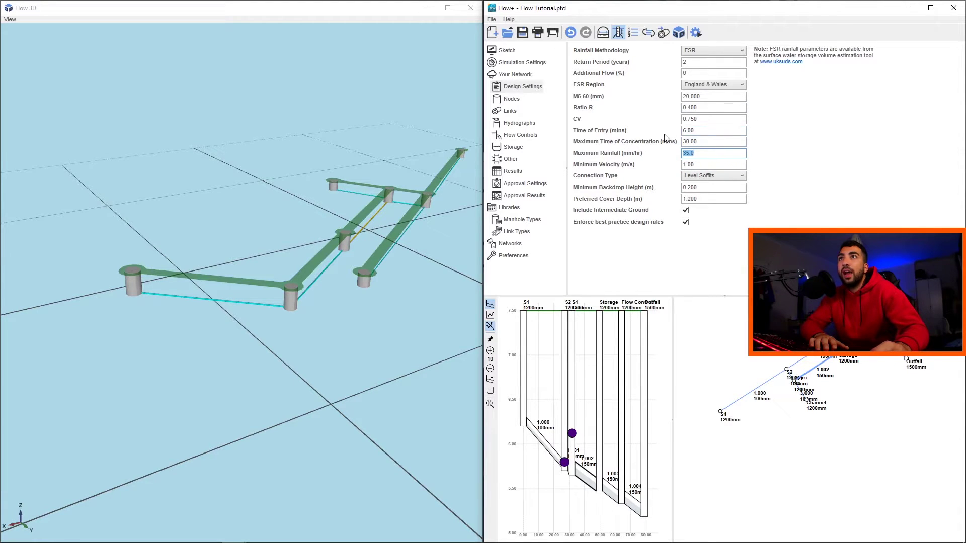
pyautogui.click(518, 100)
pyautogui.click(510, 111)
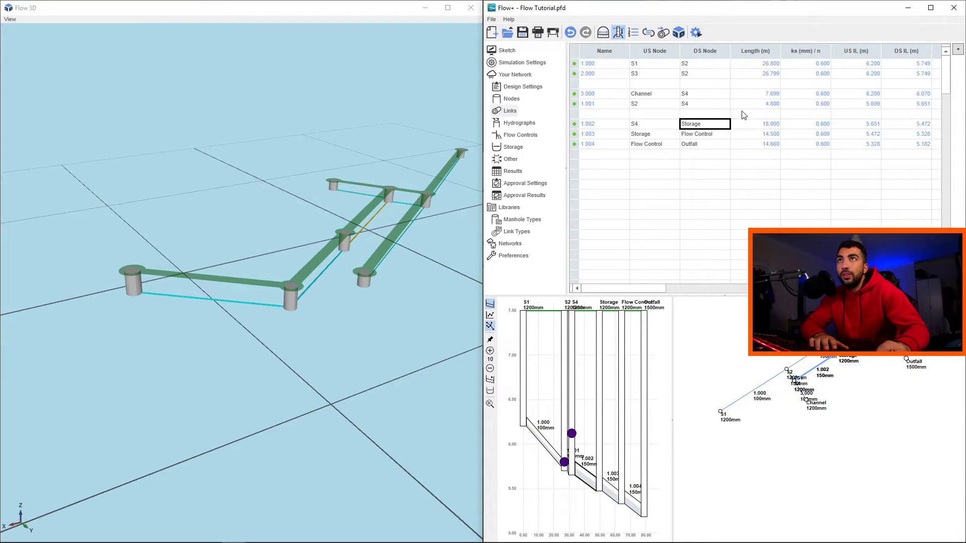
# - Enter link 1.000's invert levels as 6.500 m upstream and 6.049 m downstream
pyautogui.moveTo(648, 290); pyautogui.dragTo(694, 262)
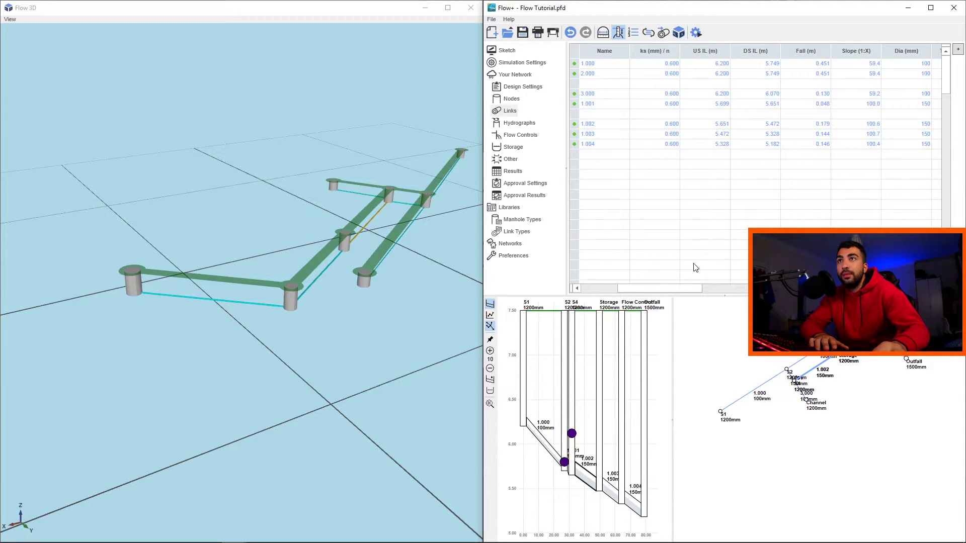
pyautogui.moveTo(695, 289)
pyautogui.mouseDown()
pyautogui.moveTo(654, 290)
pyautogui.moveTo(714, 286)
pyautogui.mouseUp()
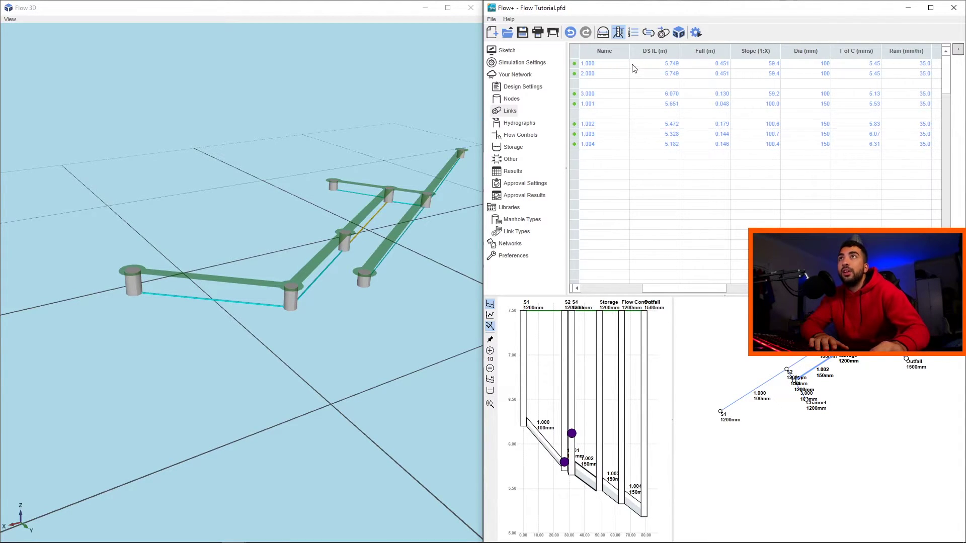
pyautogui.click(652, 64)
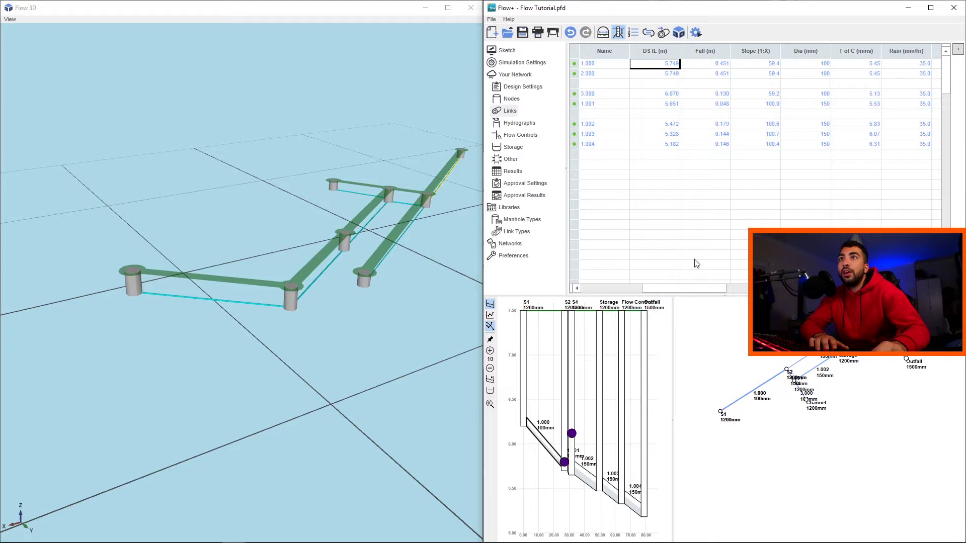
pyautogui.moveTo(694, 290); pyautogui.dragTo(682, 289)
pyautogui.click(670, 66)
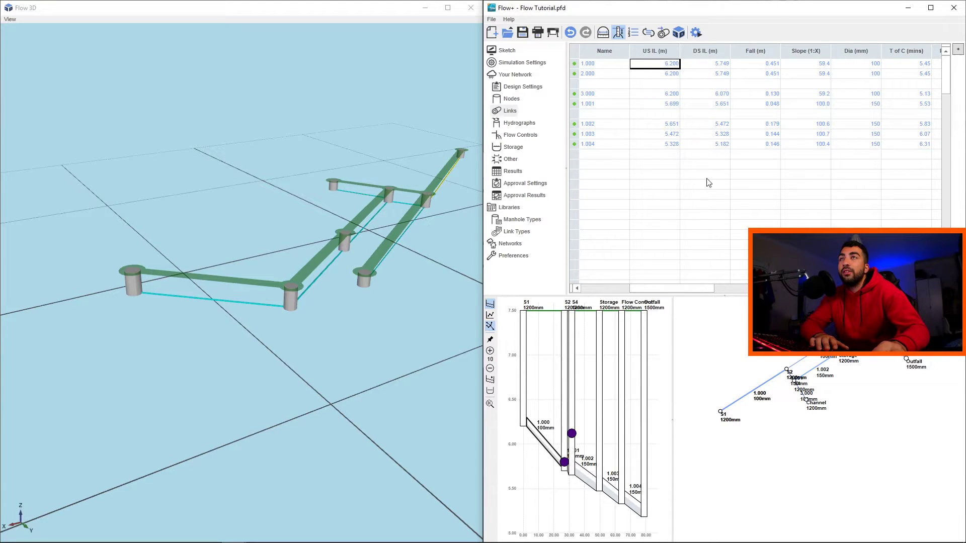
pyautogui.write('6.5')
pyautogui.press('Tab')
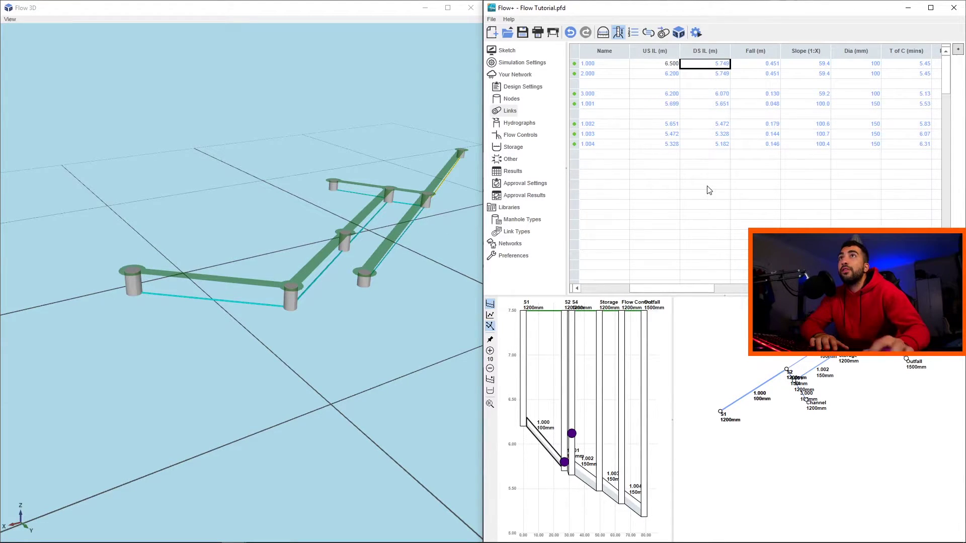
pyautogui.write('6.049')
pyautogui.press('Return')
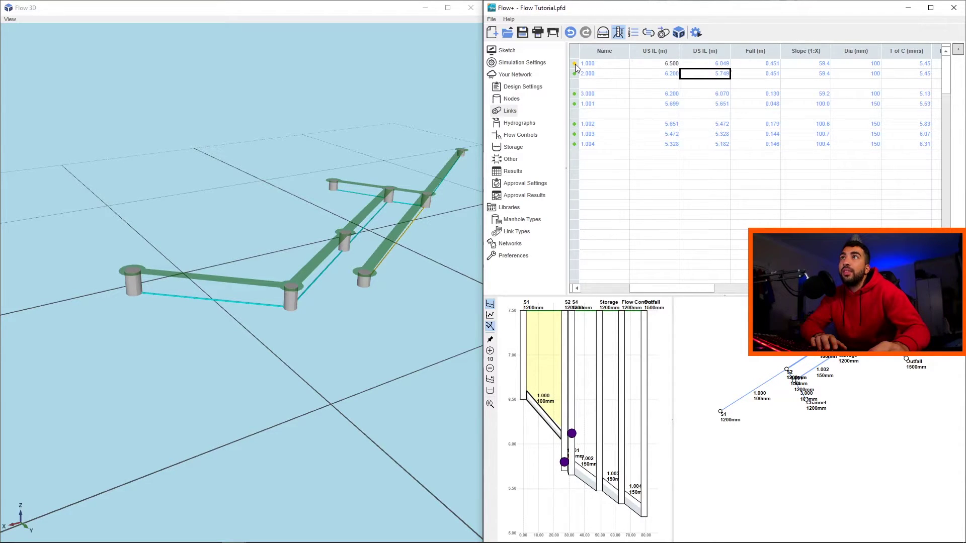
# - Change link 1.000's upstream invert to 6.100 m and its slope to 1:80
pyautogui.moveTo(575, 64)
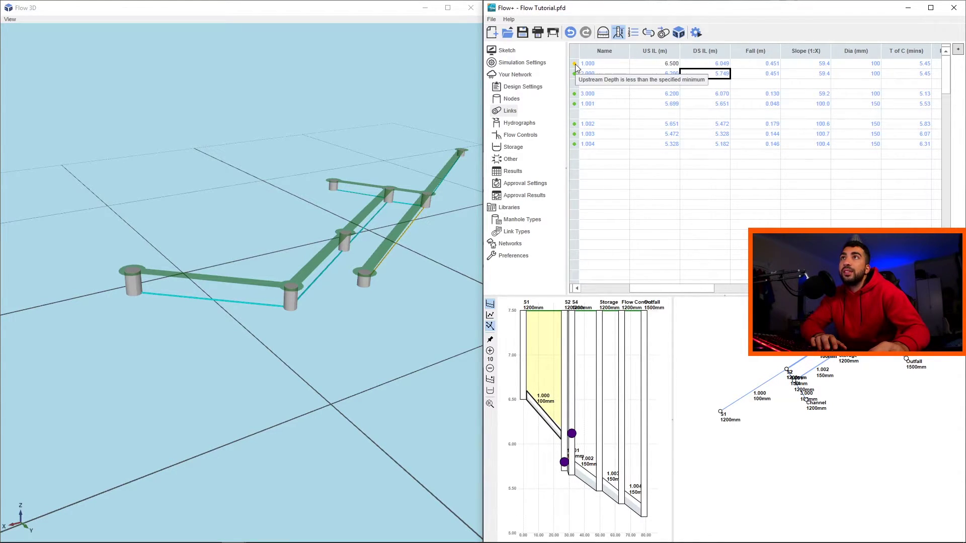
pyautogui.click(657, 64)
pyautogui.write('6.1')
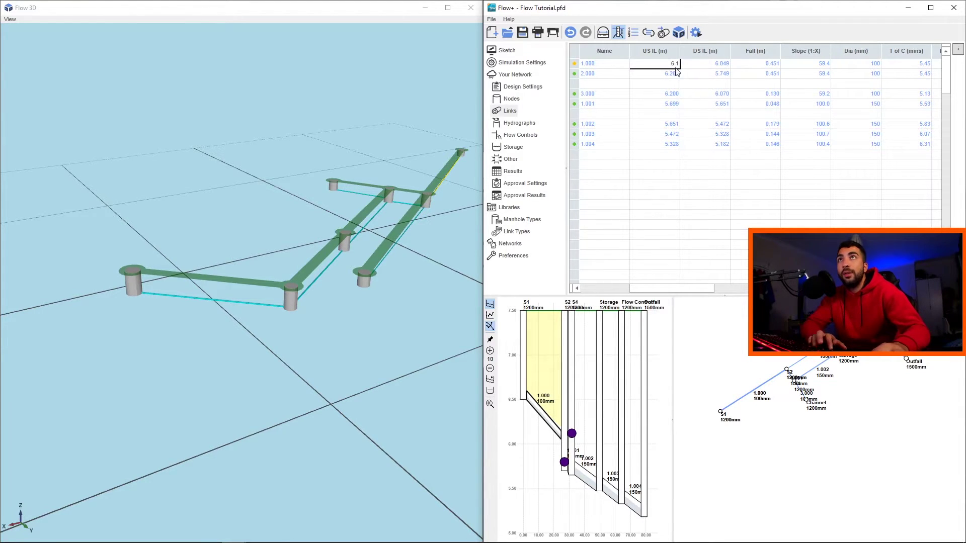
pyautogui.press('Return')
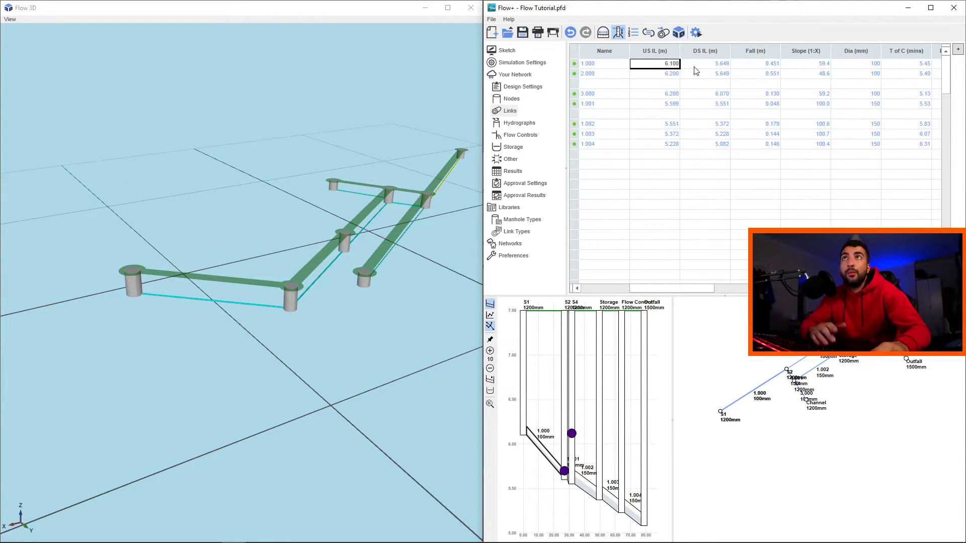
pyautogui.click(796, 64)
pyautogui.write('80')
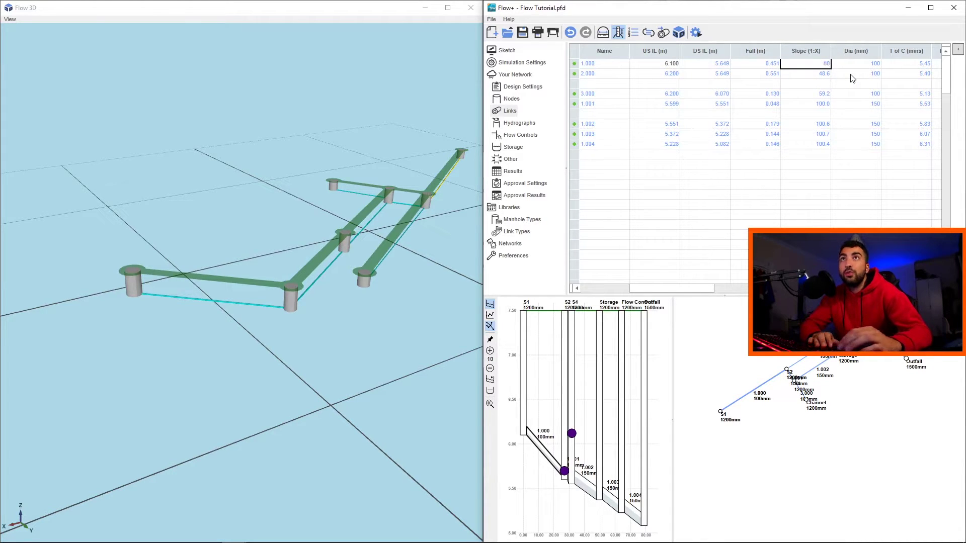
pyautogui.press('Return')
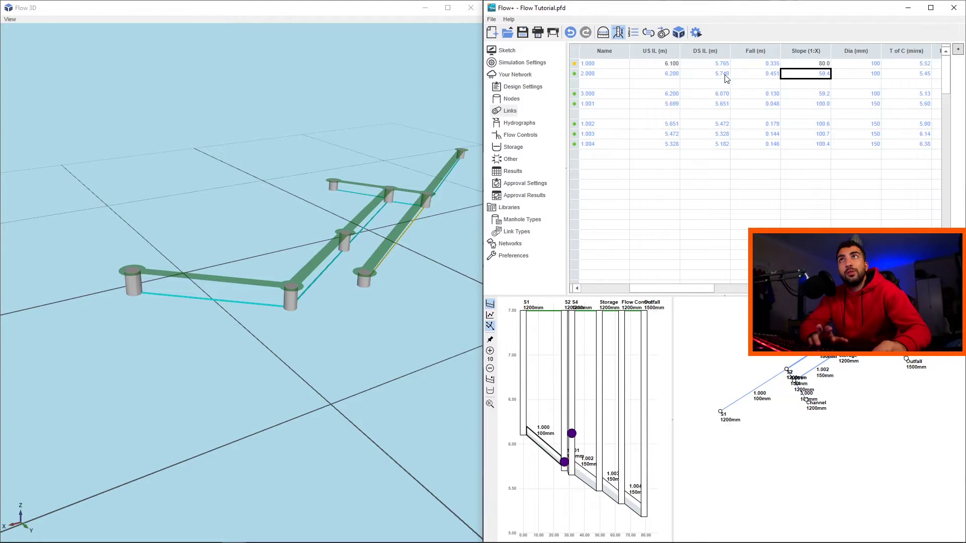
pyautogui.rightClick(669, 66)
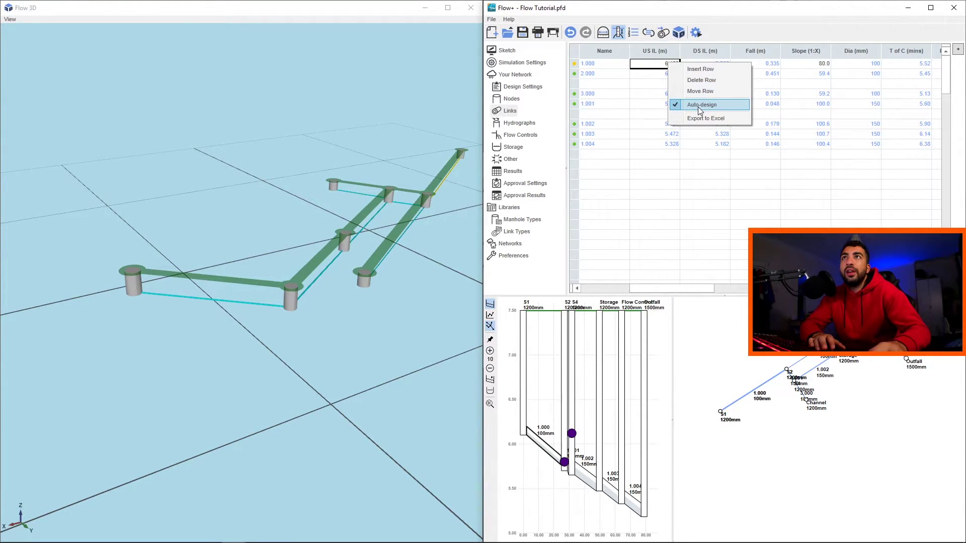
pyautogui.click(690, 121)
pyautogui.moveTo(684, 288); pyautogui.dragTo(637, 289)
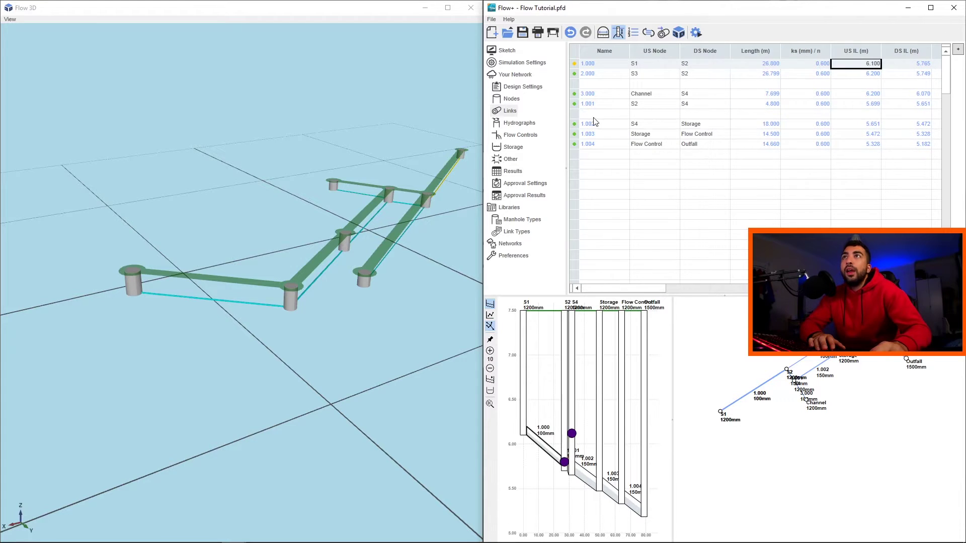
pyautogui.scroll(5, 730, 387)
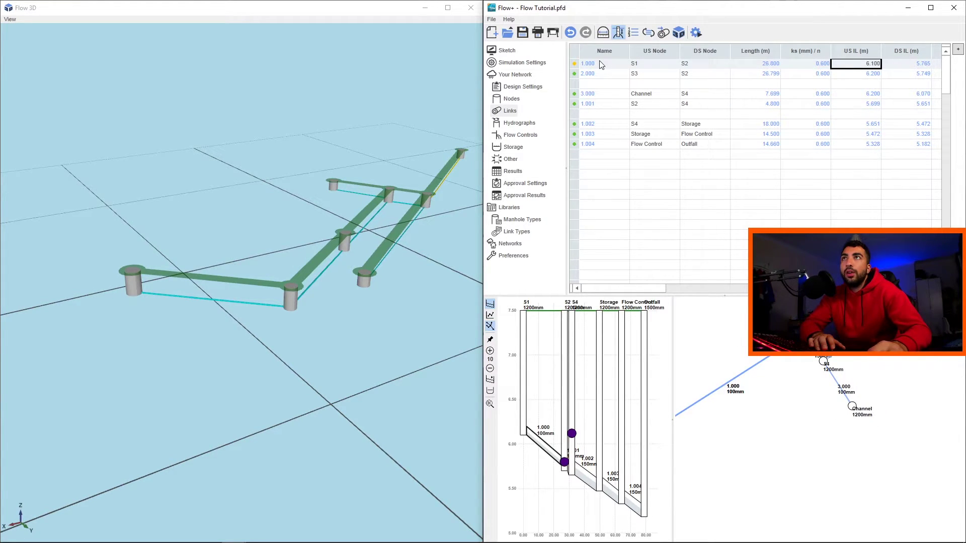
# - Give link 1.000 a 0.015 ha inflow area, 50% insertion point and 5-minute time of entry
pyautogui.click(956, 50)
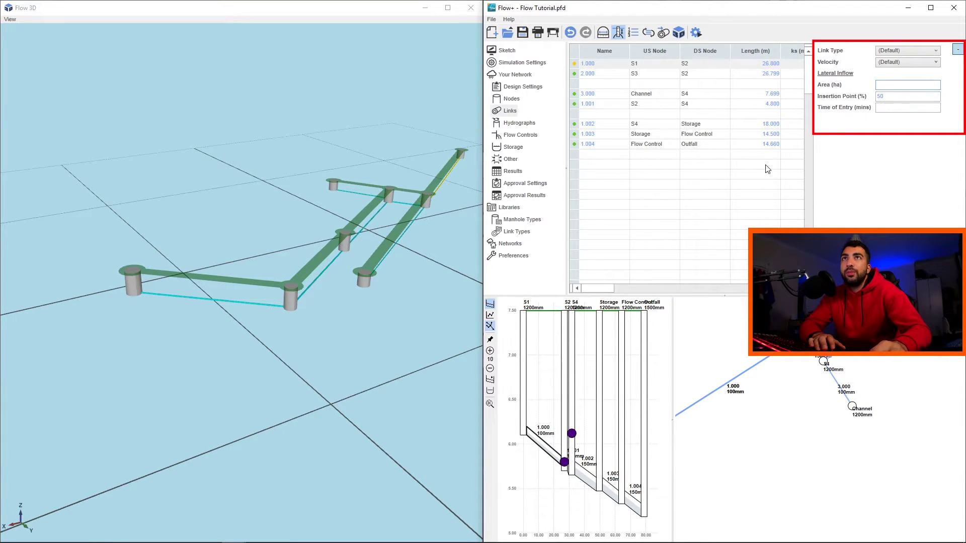
pyautogui.write('0.015')
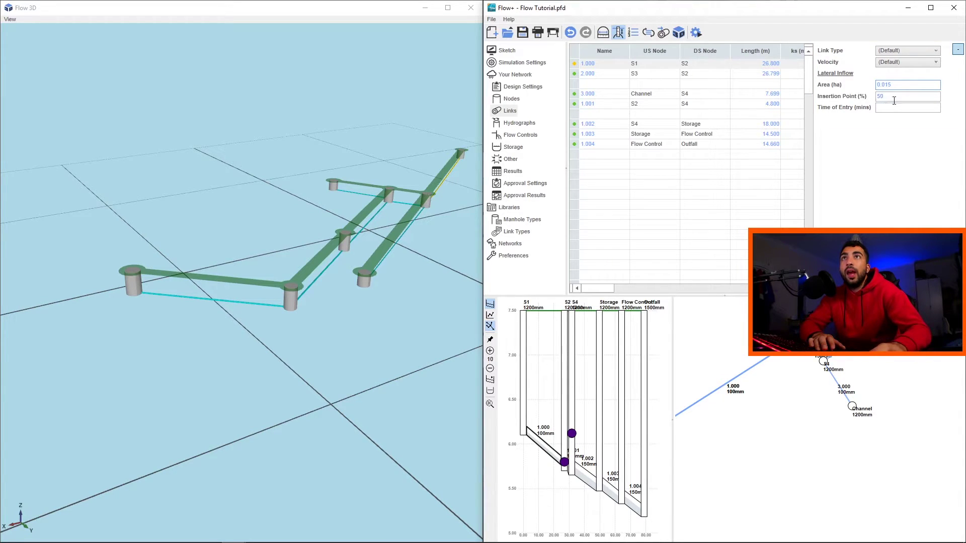
pyautogui.press('Tab')
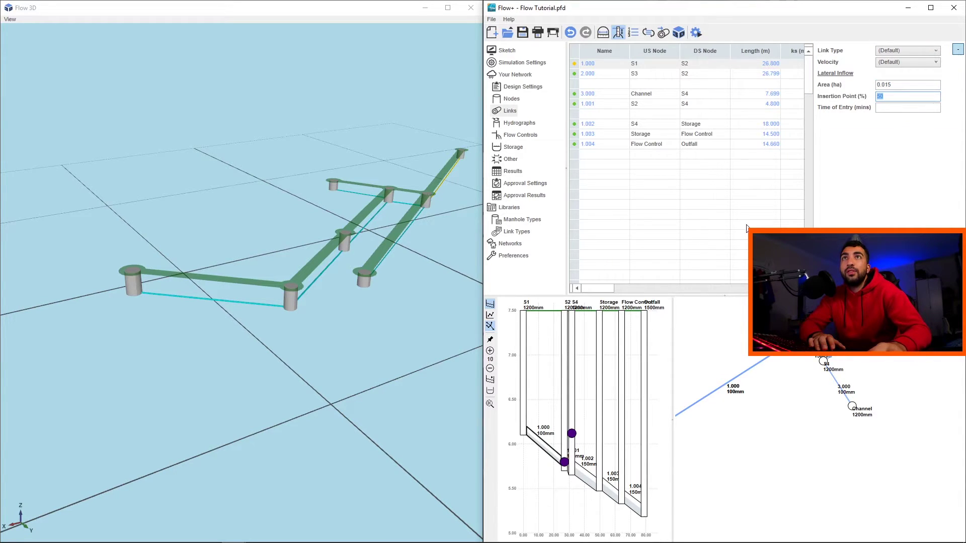
pyautogui.press('Tab')
pyautogui.write('5')
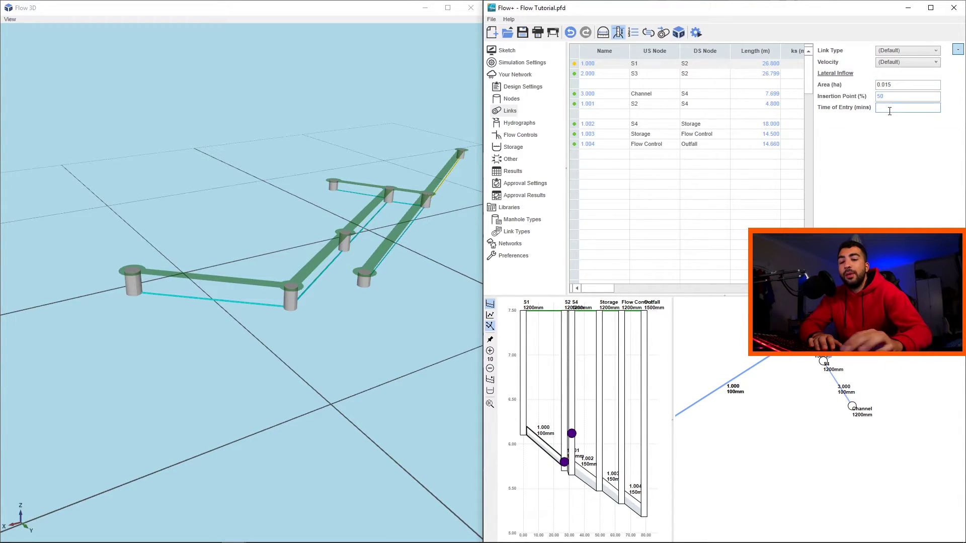
pyautogui.click(699, 73)
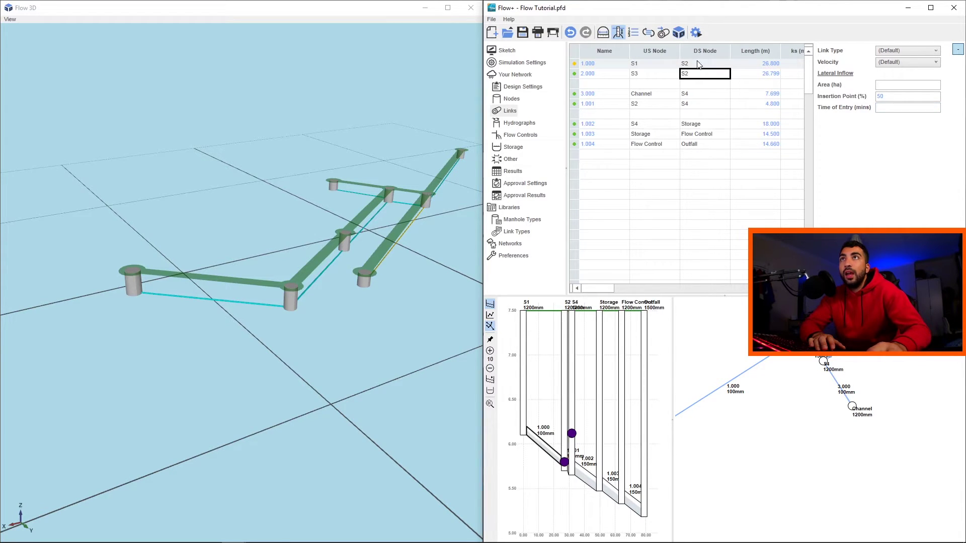
pyautogui.click(700, 64)
pyautogui.click(708, 153)
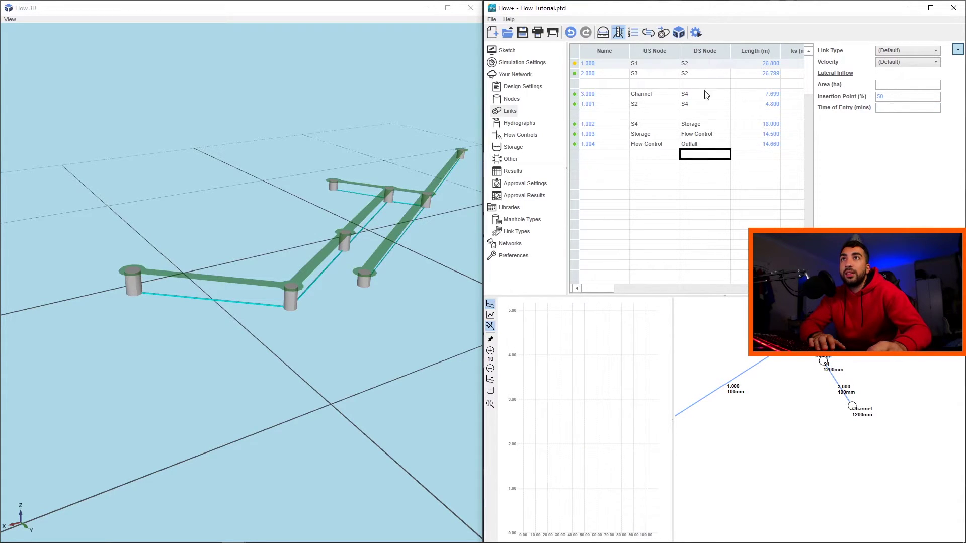
pyautogui.click(698, 64)
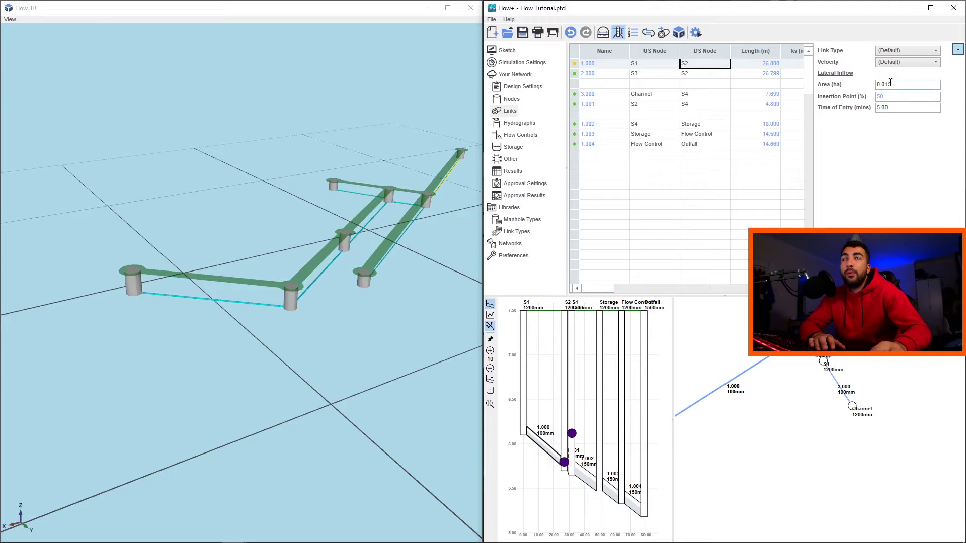
# - Collapse the link properties and orbit the 3D view to inspect node S1's 6.100 m invert
pyautogui.click(957, 50)
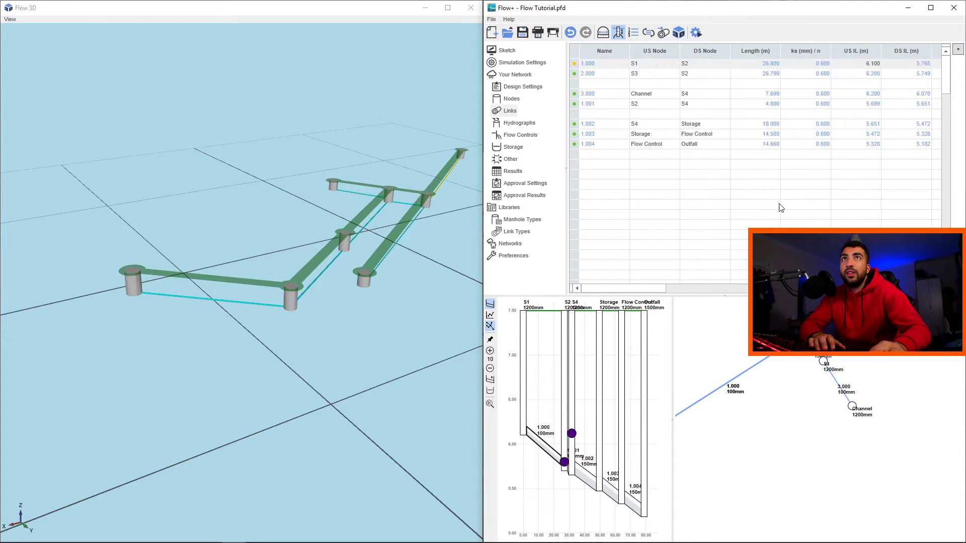
pyautogui.scroll(3, 364, 267)
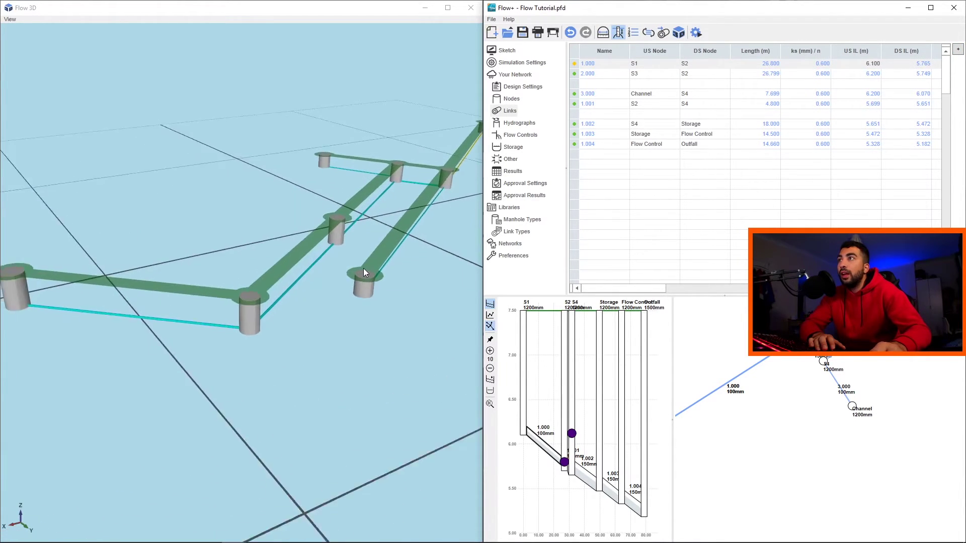
pyautogui.moveTo(363, 268); pyautogui.dragTo(274, 231)
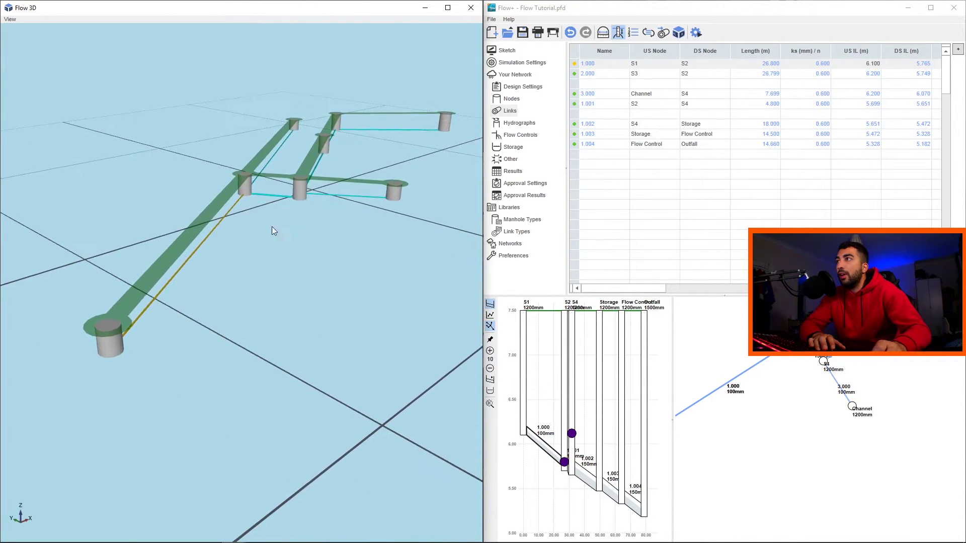
pyautogui.click(113, 326)
pyautogui.scroll(-1, 148, 355)
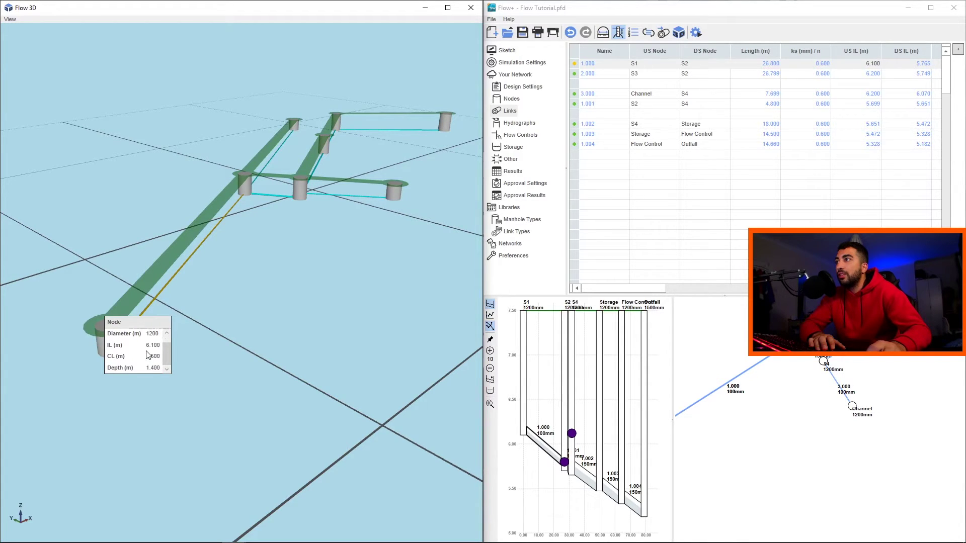
pyautogui.scroll(1, 148, 355)
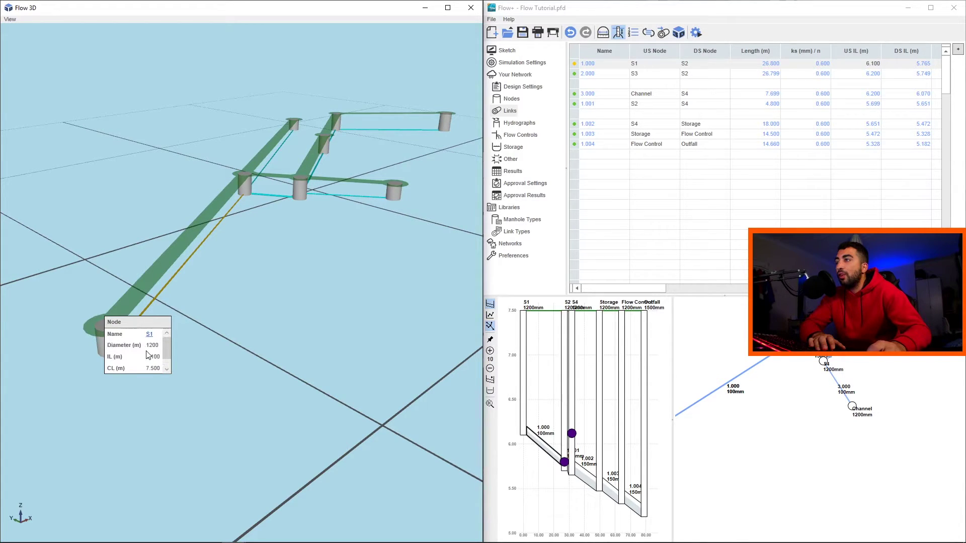
# - Add a Hydro-Brake® control on node Flow Control with 1.000 m design depth and 5.0 l/s flow
pyautogui.click(522, 135)
pyautogui.click(604, 64)
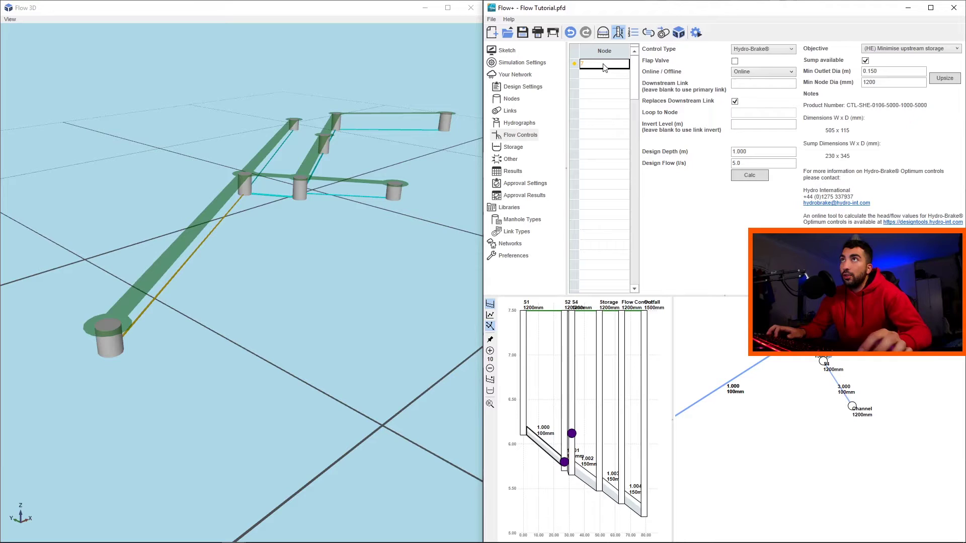
pyautogui.write('Flow')
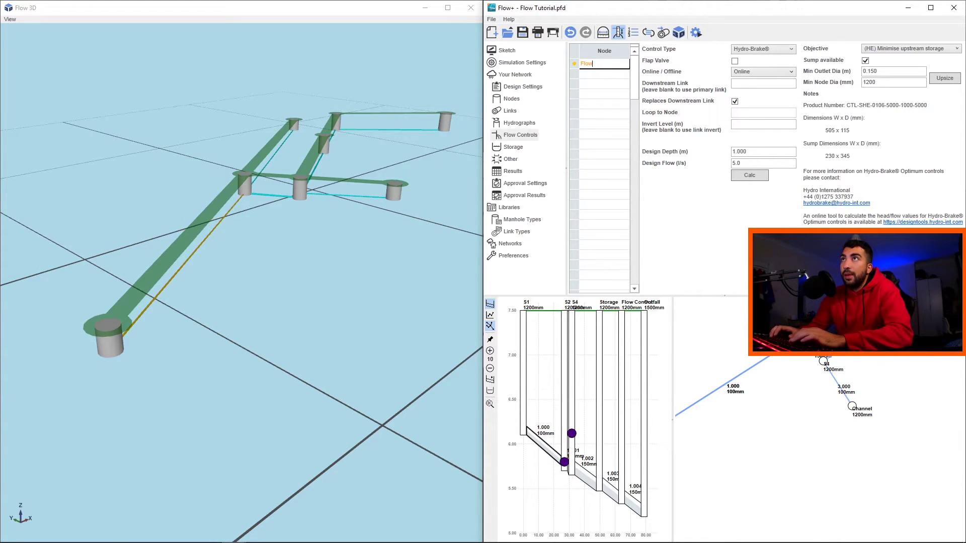
pyautogui.write(' Control')
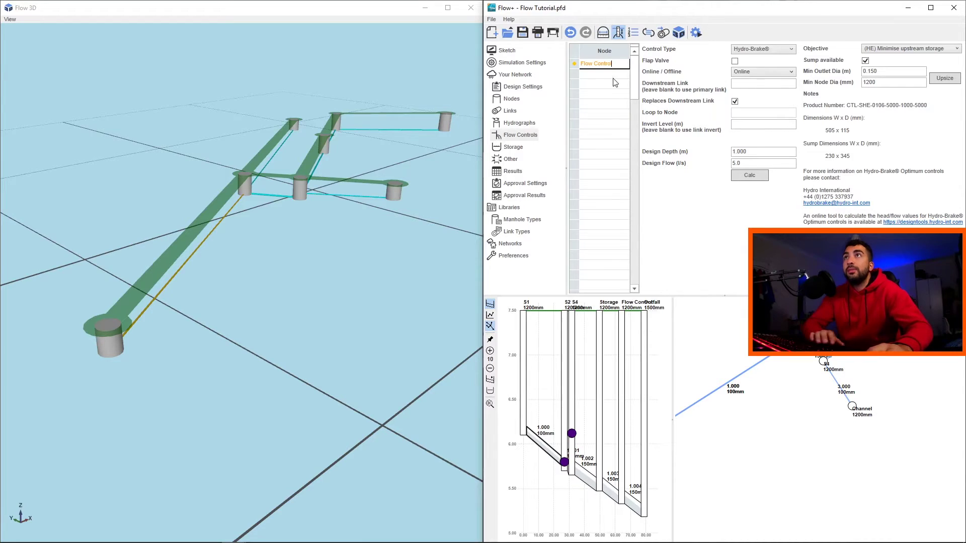
pyautogui.press('Return')
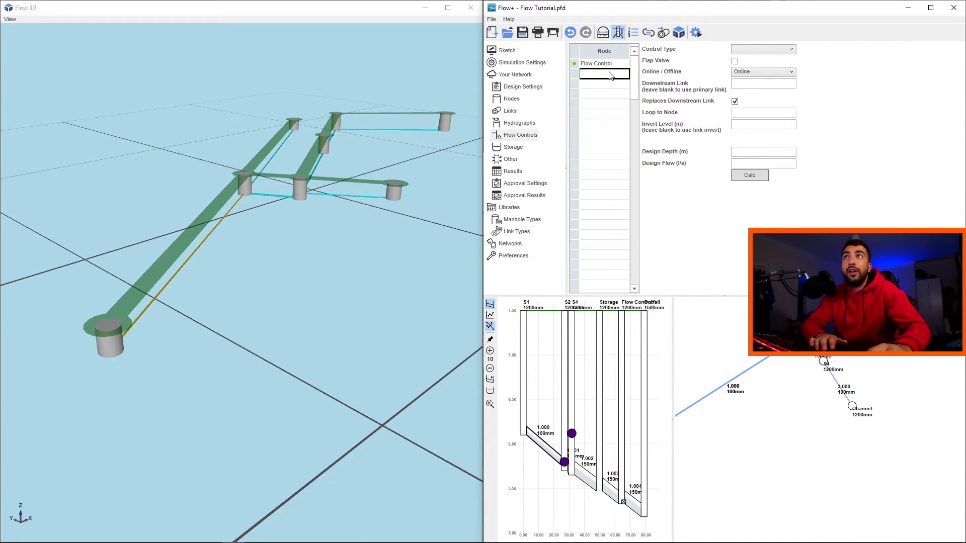
pyautogui.click(774, 50)
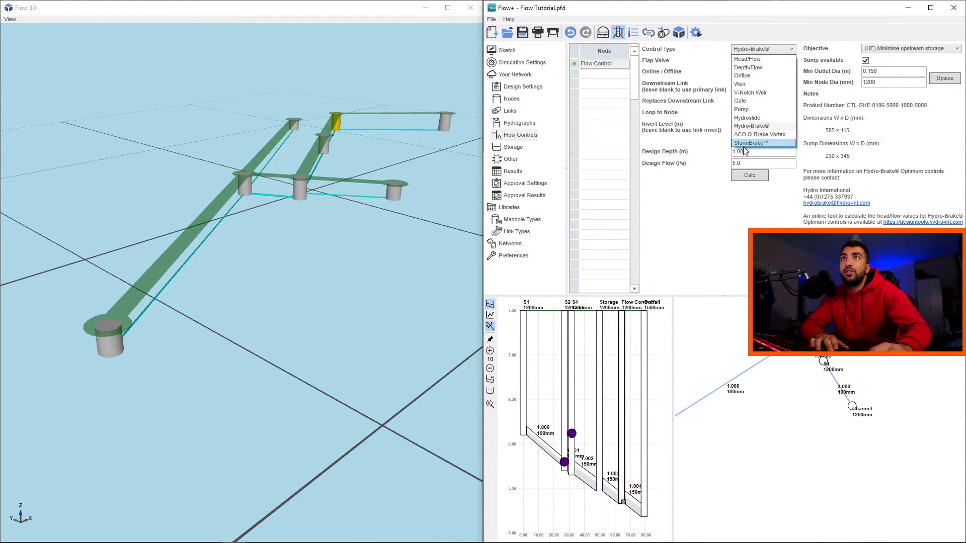
pyautogui.click(766, 129)
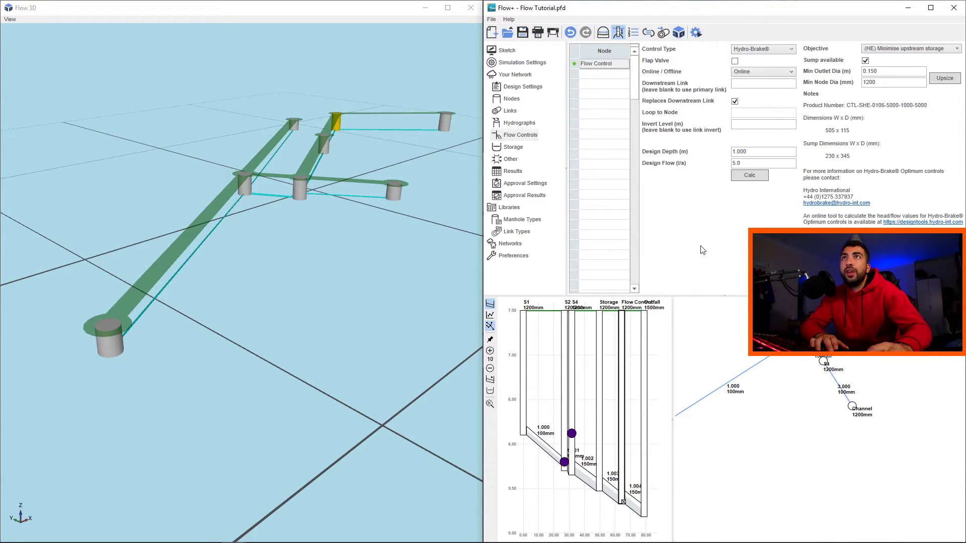
pyautogui.click(750, 152)
pyautogui.click(749, 163)
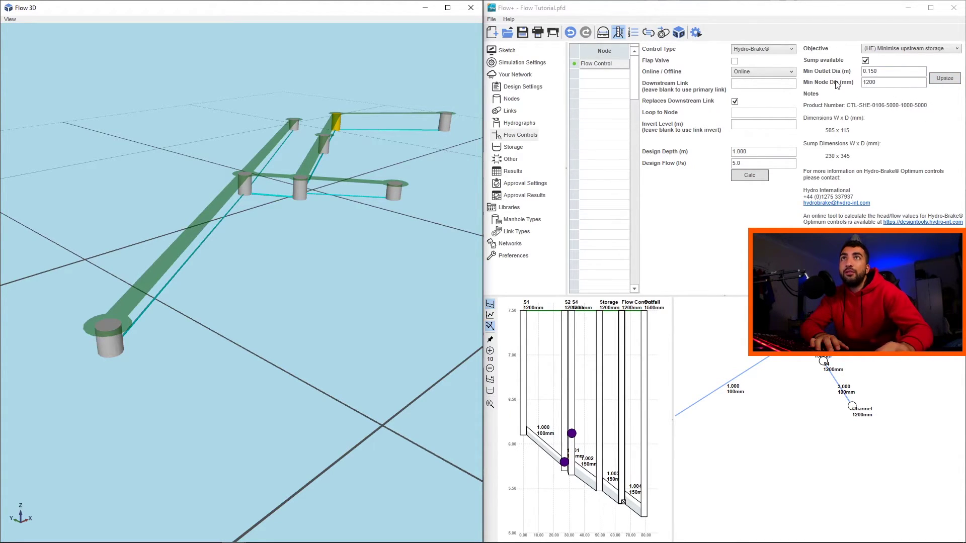
pyautogui.click(944, 84)
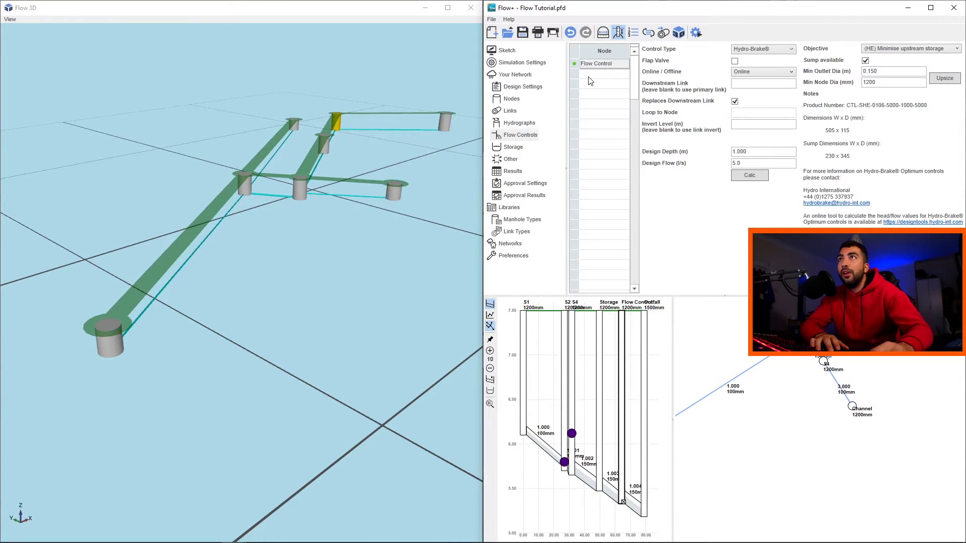
pyautogui.click(515, 148)
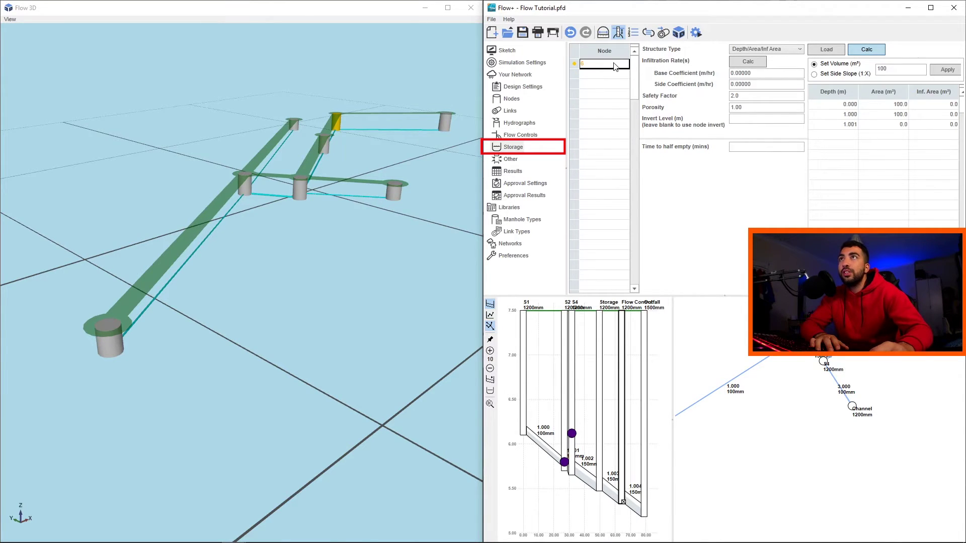
# - Add node Storage as a Depth/Area/Inf Area structure and clear its default depth/area rows
pyautogui.write('S')
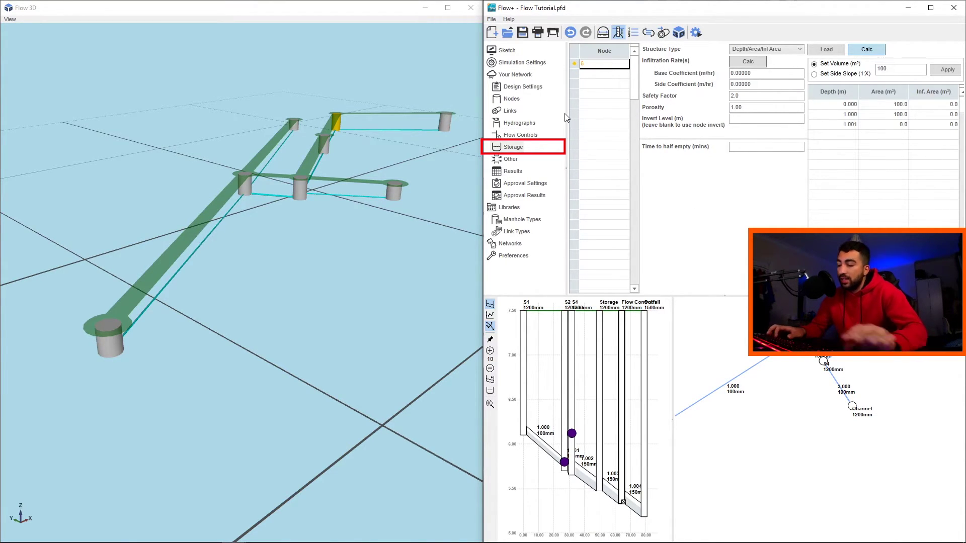
pyautogui.write('torage')
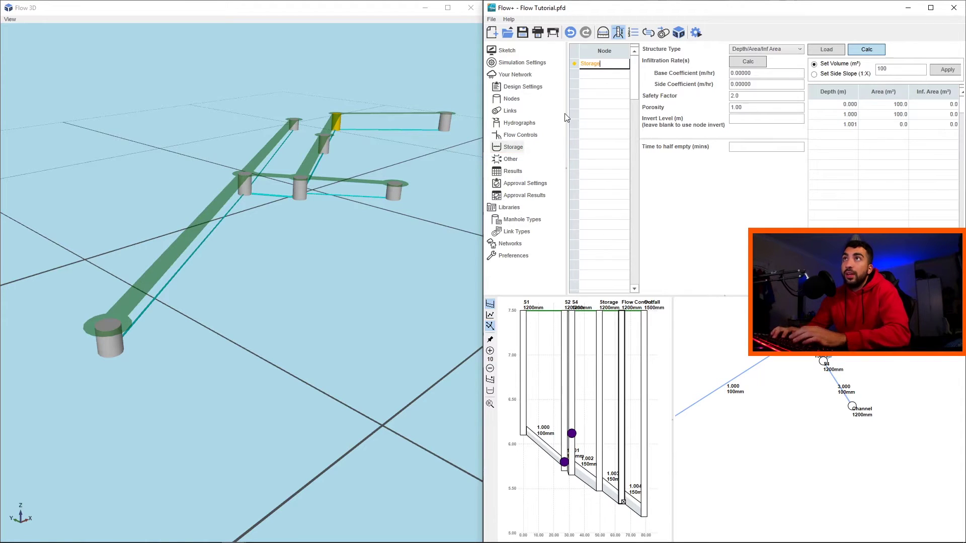
pyautogui.press('Return')
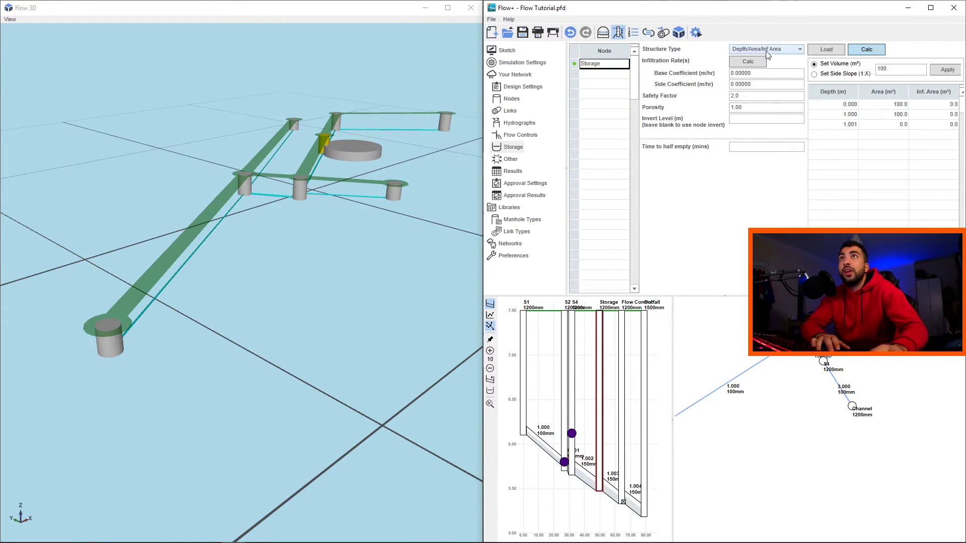
pyautogui.click(767, 51)
pyautogui.click(765, 67)
pyautogui.click(772, 51)
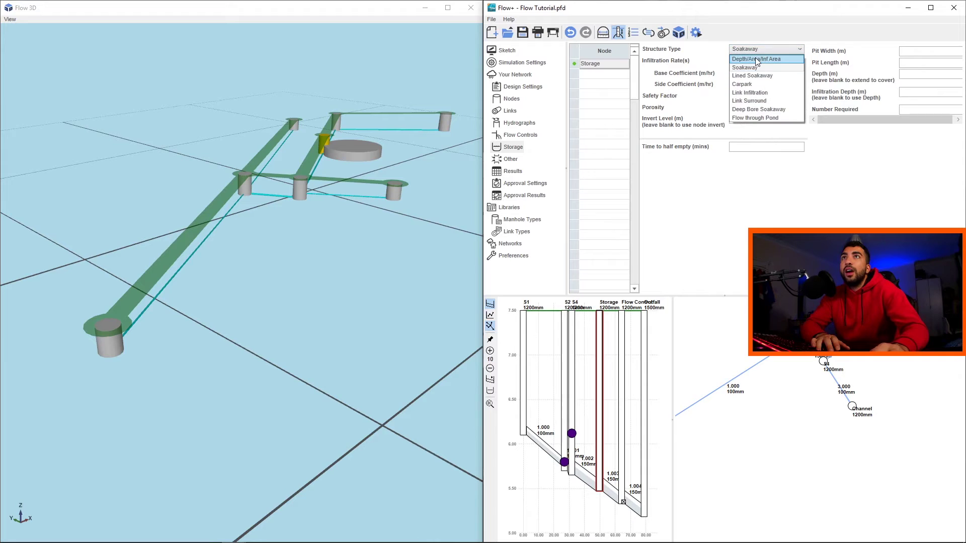
pyautogui.click(758, 59)
pyautogui.moveTo(851, 121); pyautogui.dragTo(946, 108)
pyautogui.press('Delete')
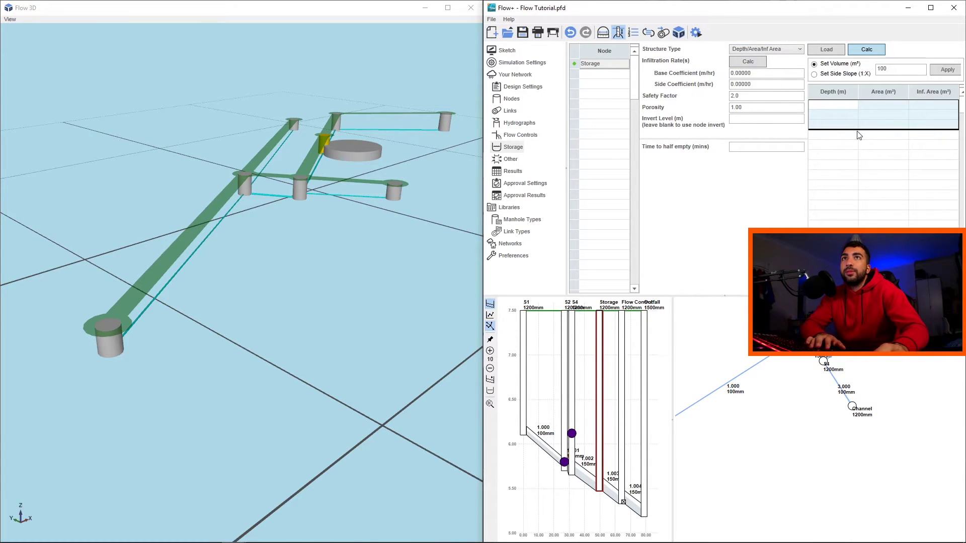
# - Maximise the window and confirm the Depth/Area/Inf Area structure type, moving on to porosity
pyautogui.click(931, 8)
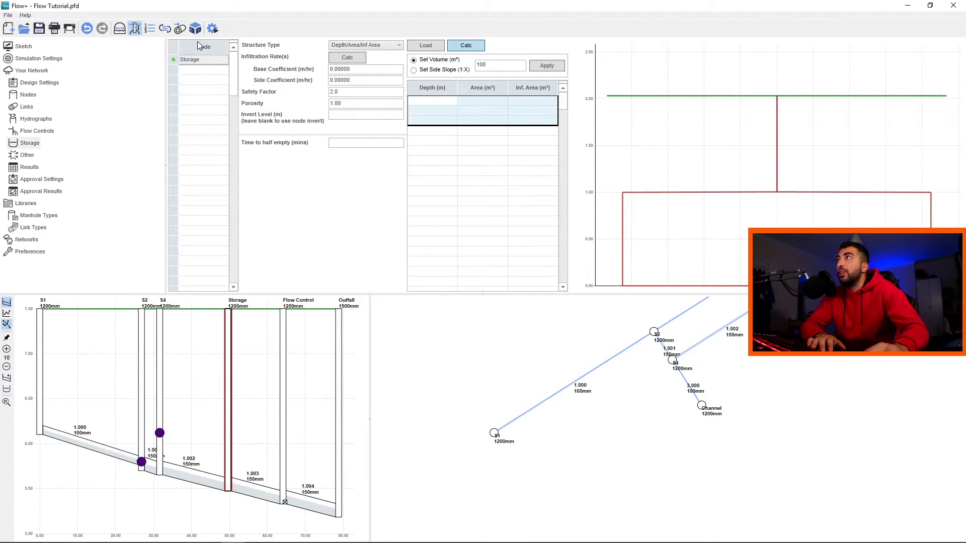
pyautogui.moveTo(808, 283); pyautogui.dragTo(665, 353)
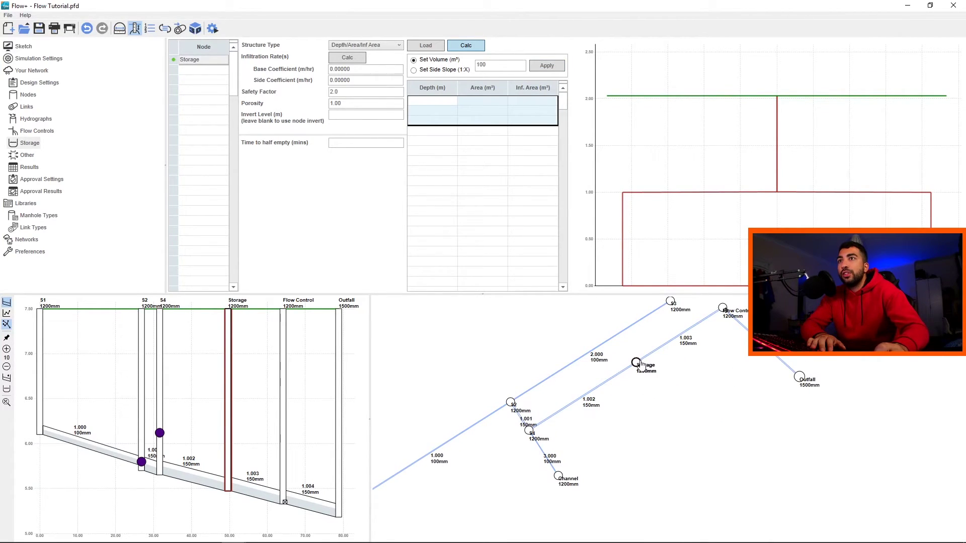
pyautogui.click(392, 46)
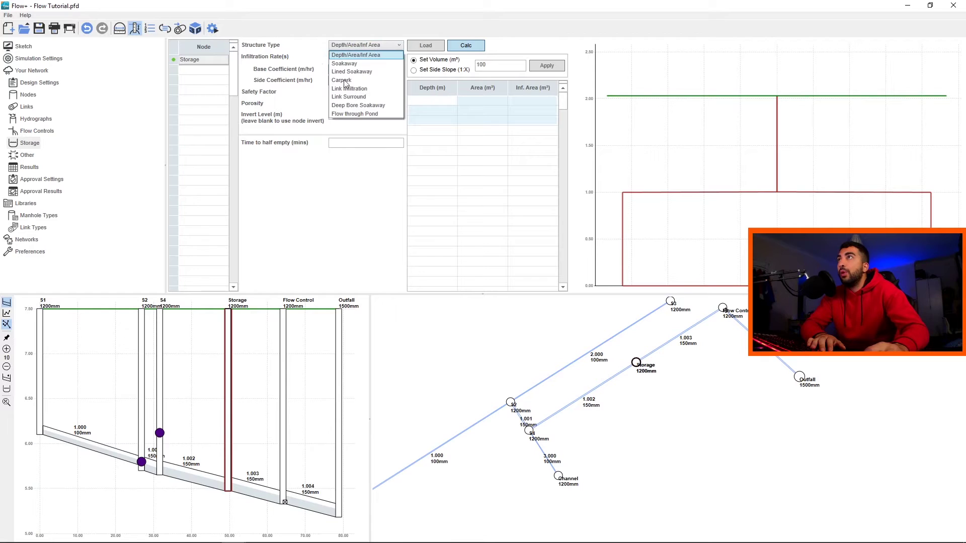
pyautogui.click(368, 56)
pyautogui.click(374, 45)
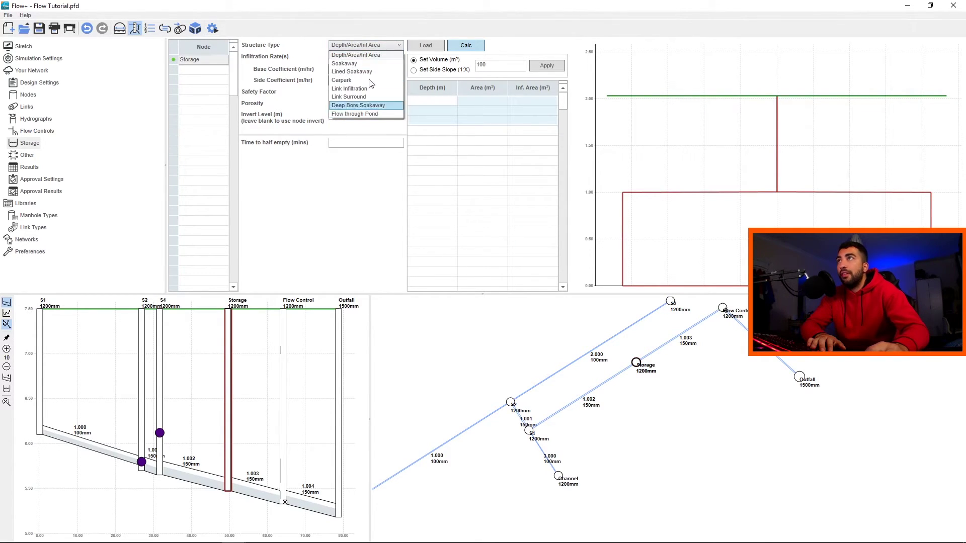
pyautogui.click(358, 57)
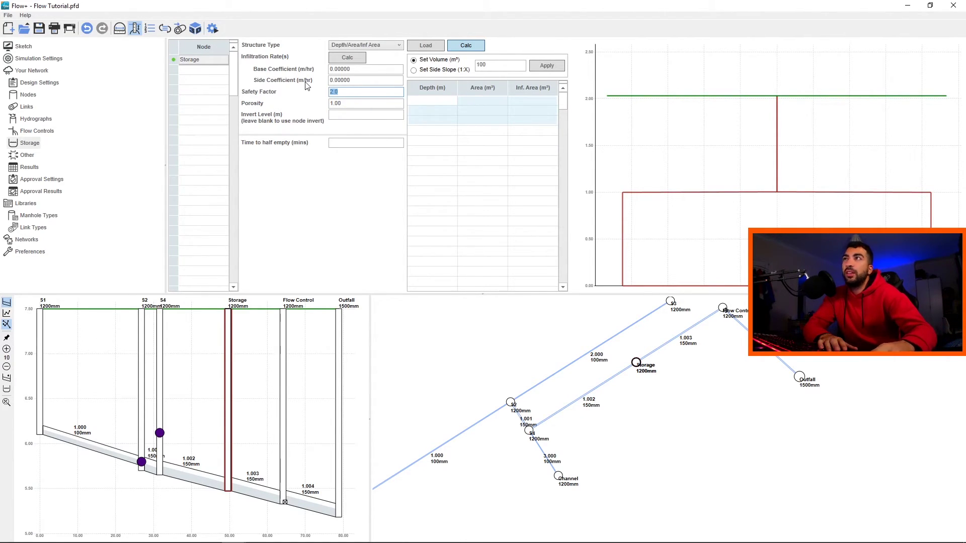
pyautogui.press('Tab')
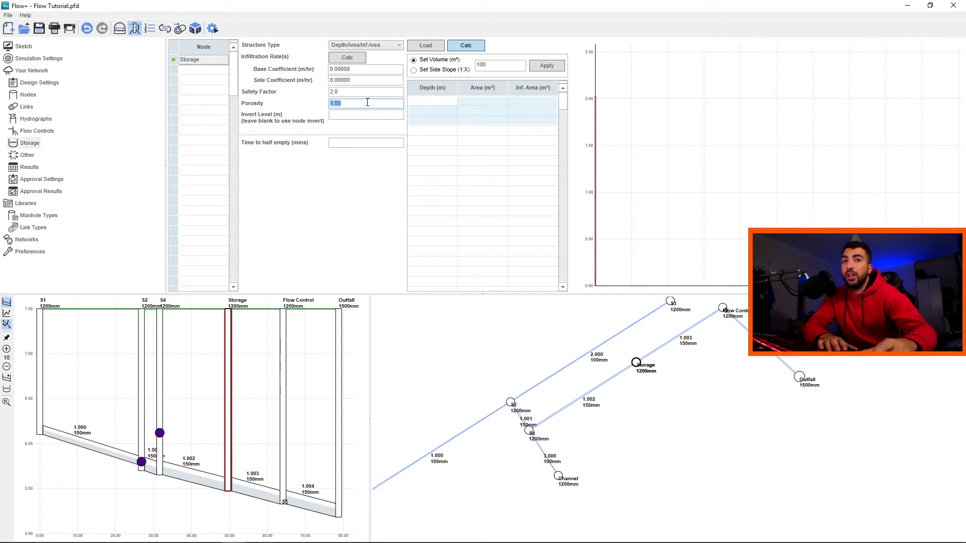
# - Enter storage depths of 0, 1 and 1.001 m
pyautogui.click(443, 100)
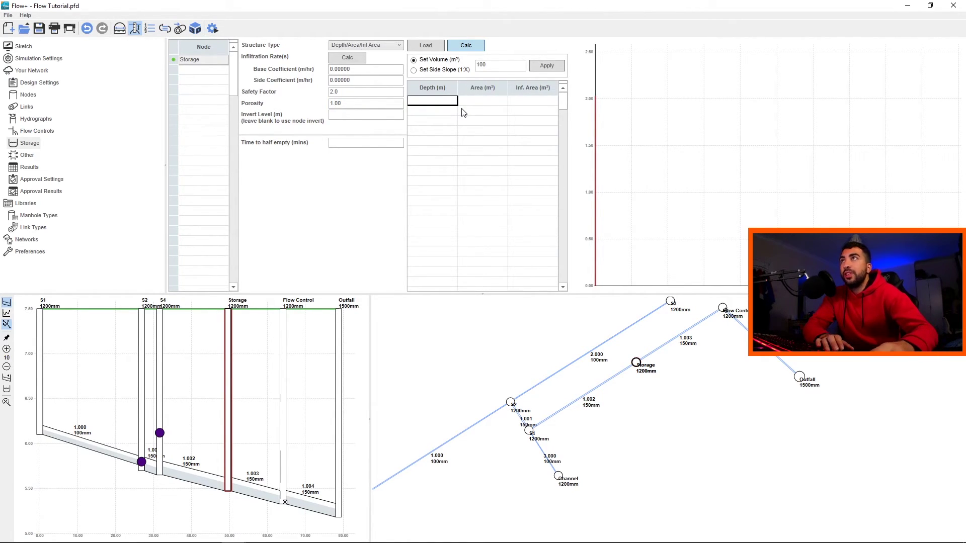
pyautogui.write('0')
pyautogui.click(450, 113)
pyautogui.write('1')
pyautogui.click(446, 120)
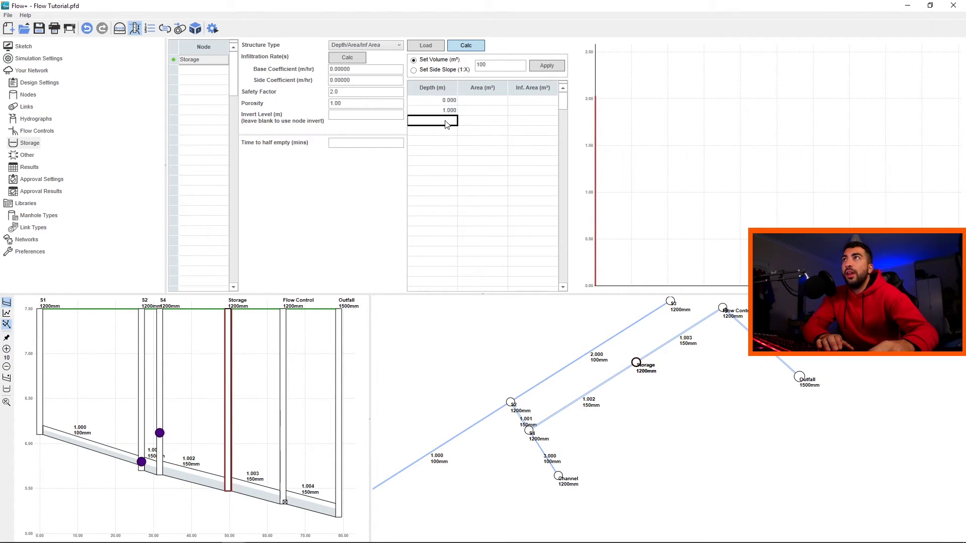
pyautogui.write('1.001')
# - Enter matching areas of 75, 75 and 0 m² and reselect the Storage node
pyautogui.click(482, 101)
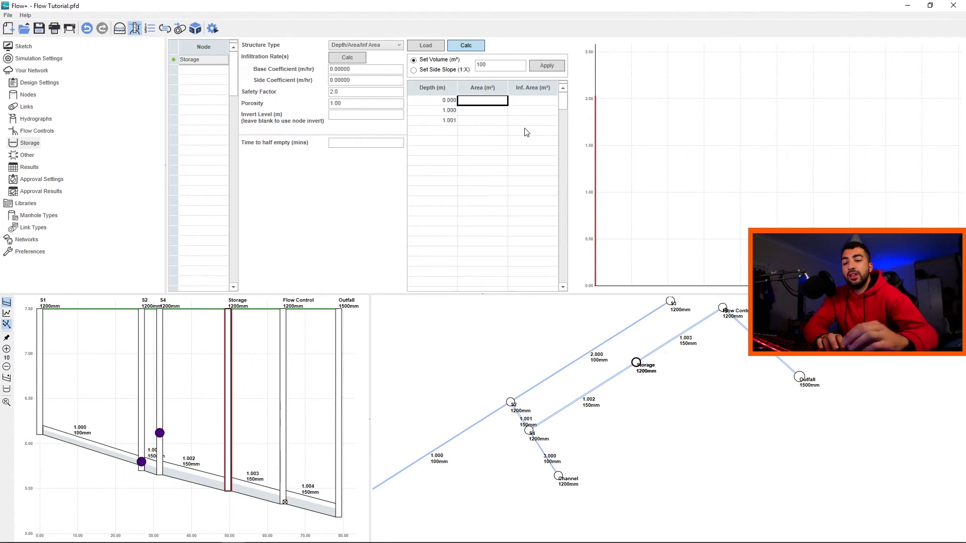
pyautogui.write('7')
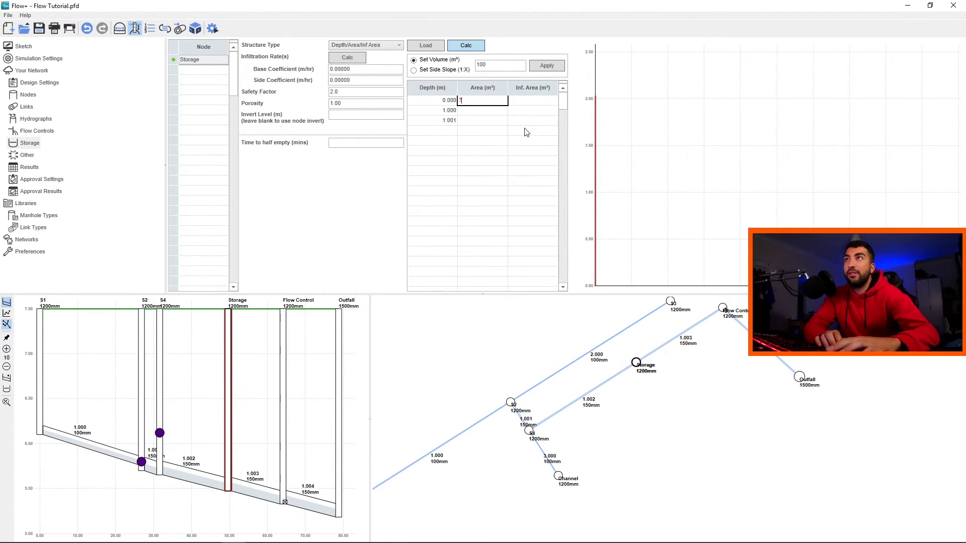
pyautogui.write('5')
pyautogui.press('Return')
pyautogui.write('75')
pyautogui.press('Return')
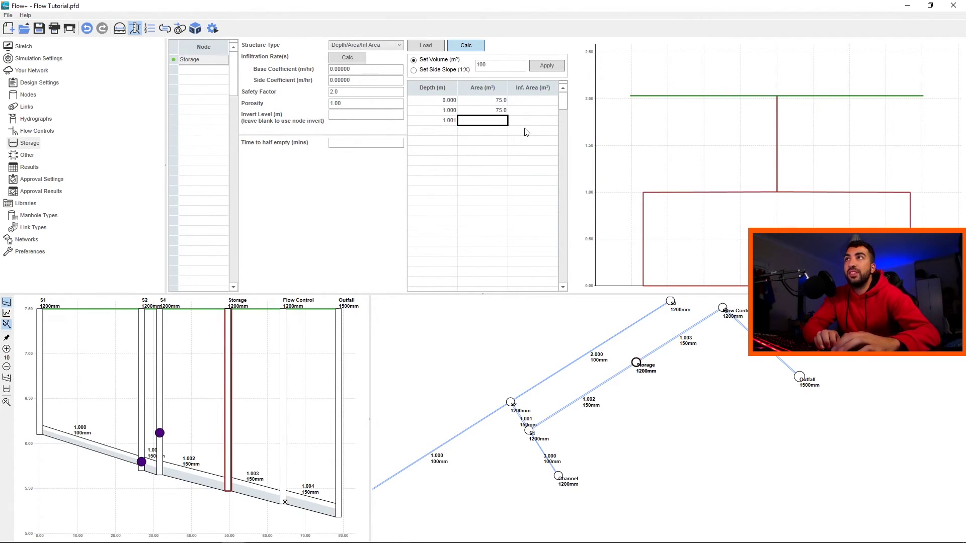
pyautogui.write('0')
pyautogui.press('Return')
pyautogui.click(492, 101)
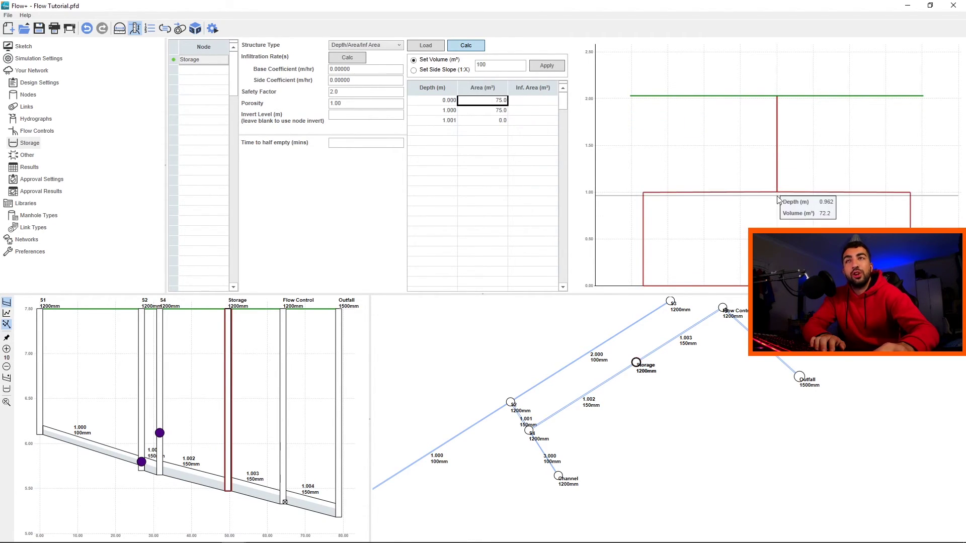
pyautogui.click(202, 60)
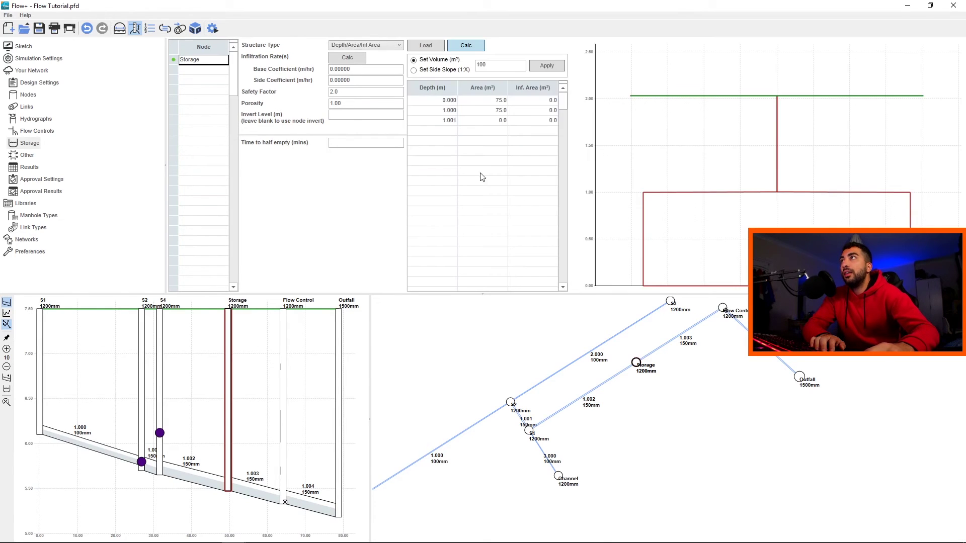
pyautogui.click(196, 28)
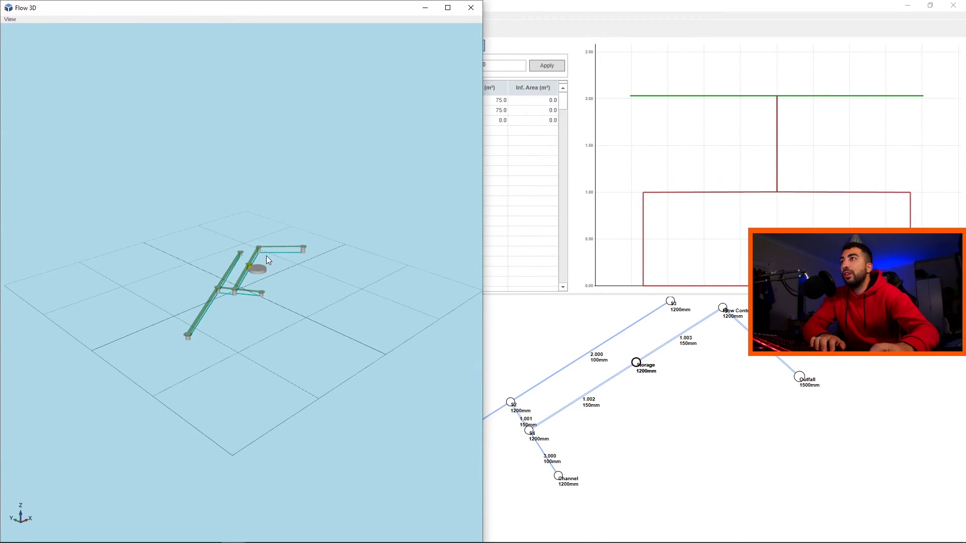
pyautogui.scroll(10, 266, 256)
pyautogui.moveTo(318, 254)
pyautogui.mouseDown(button='right')
pyautogui.moveTo(379, 240)
pyautogui.moveTo(267, 260)
pyautogui.moveTo(270, 281)
pyautogui.moveTo(185, 313)
pyautogui.moveTo(252, 278)
pyautogui.moveTo(199, 317)
pyautogui.moveTo(218, 302)
pyautogui.mouseUp(button='right')
pyautogui.scroll(-3, 267, 261)
pyautogui.scroll(3, 219, 298)
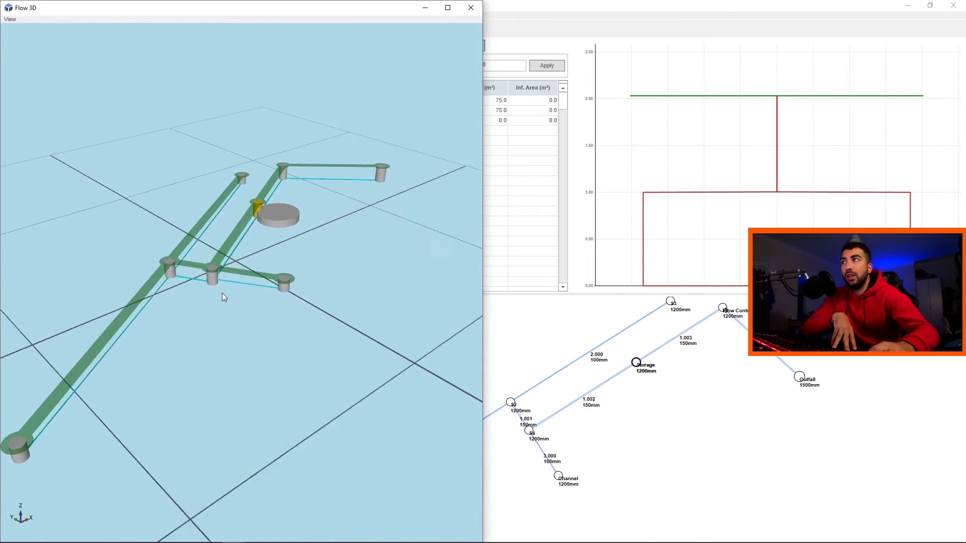
pyautogui.click(472, 8)
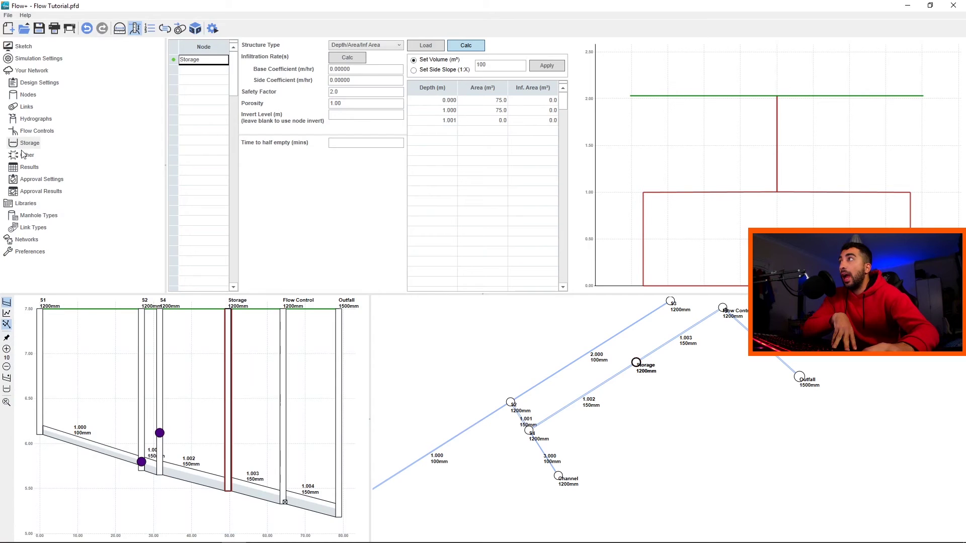
# - Switch to the Nodes table listing the eight nodes from S1 to Outfall
pyautogui.click(28, 95)
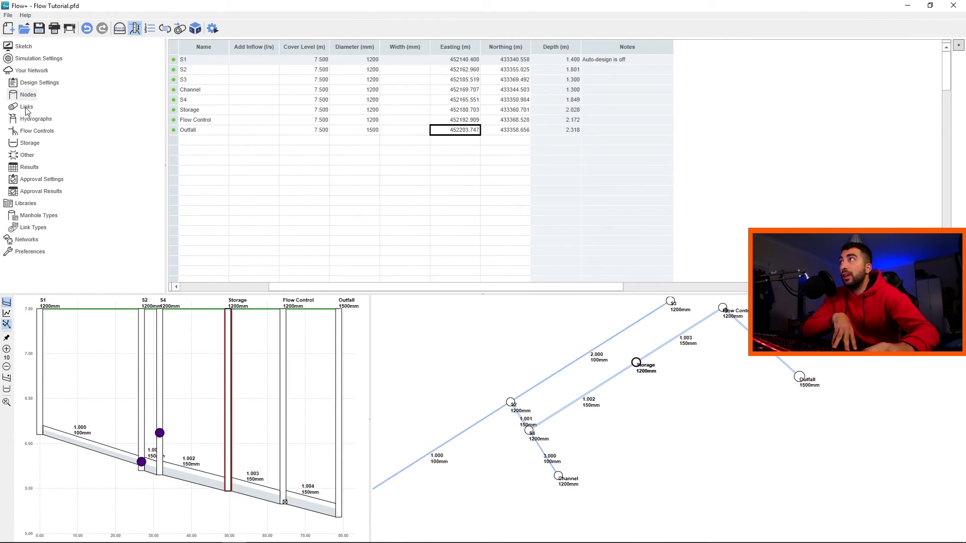